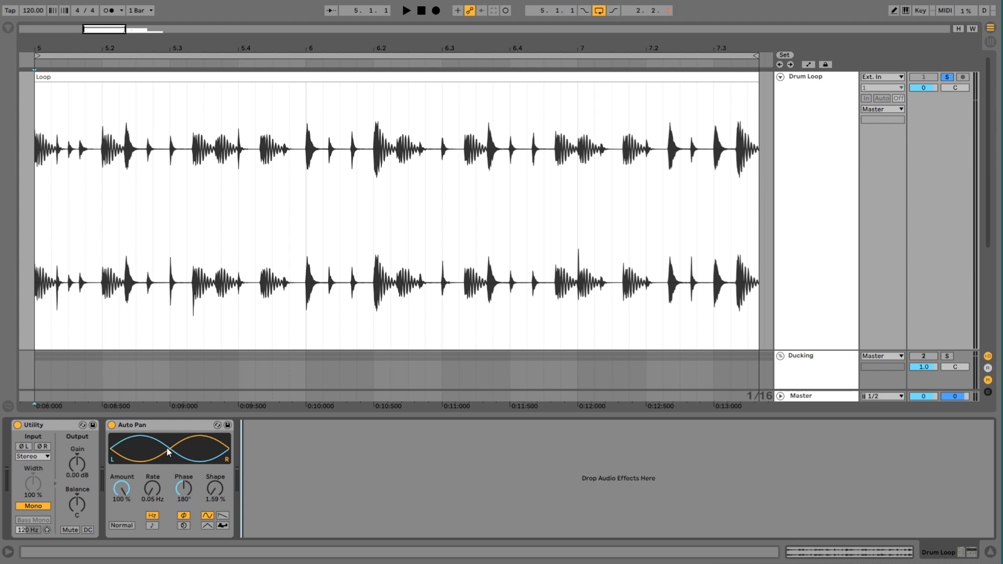
Set Auto Pan's Rate to 0.87 Hz while the drum loop plays in Session View, and stop playback in Arrangement View.
key("Tab")
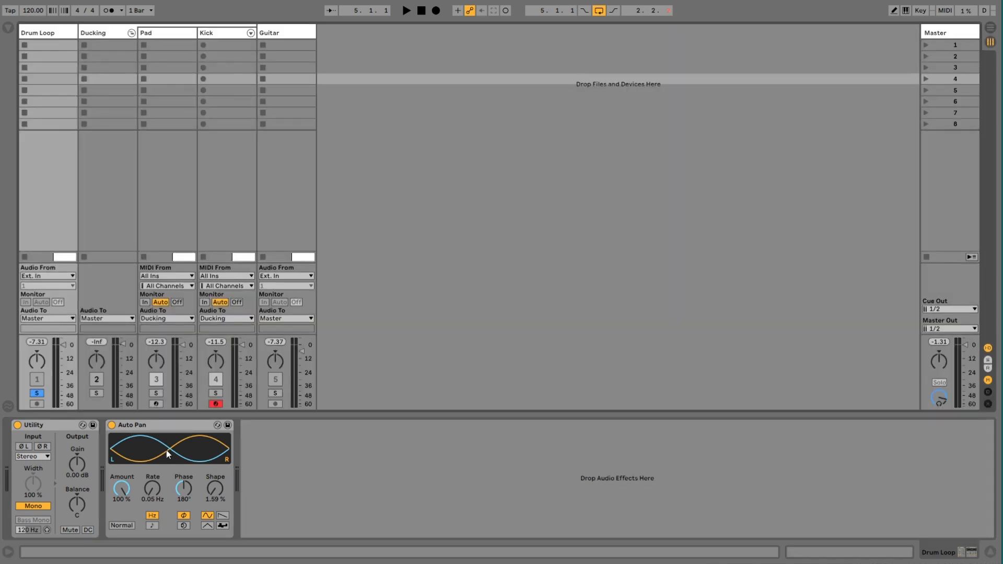
key("space")
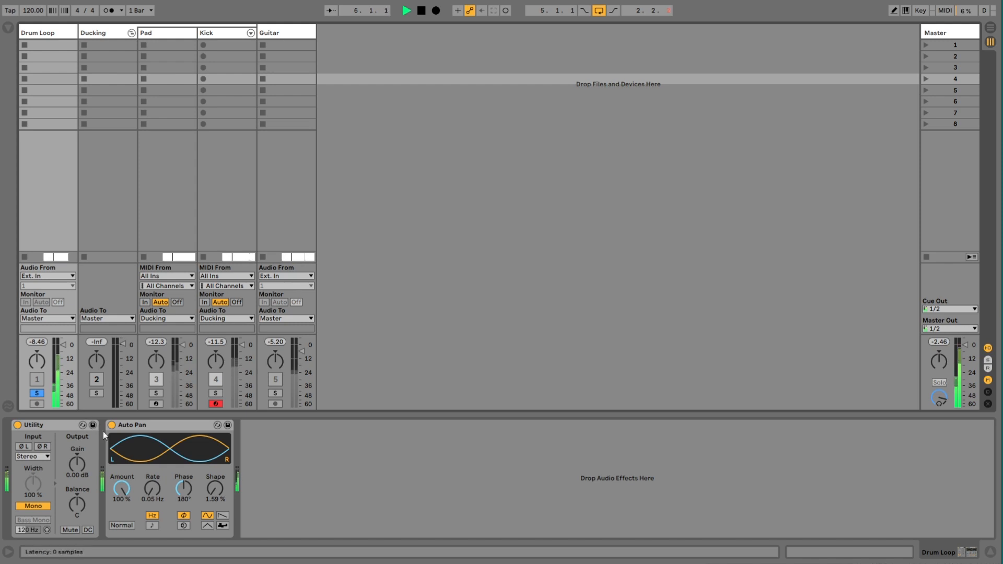
left_click_drag(153, 490, 154, 468)
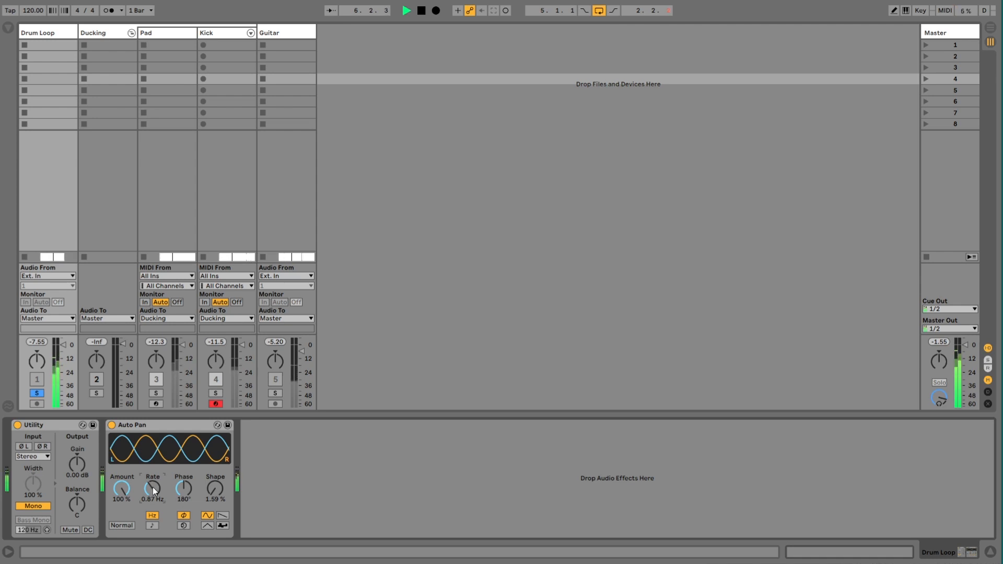
key("Tab")
key("space")
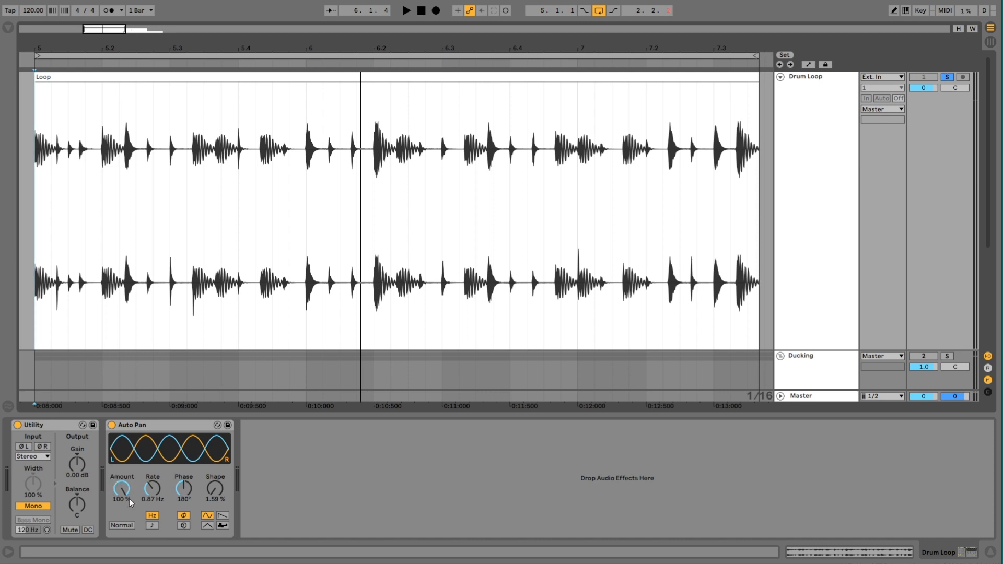
Set Auto Pan's Amount to 31.0 %, play the drum loop, raise the Amount to 38.9 %, and stop playback.
mouse_move(124, 500)
left_mouse_down()
mouse_move(124, 545)
mouse_move(123, 490)
left_mouse_up()
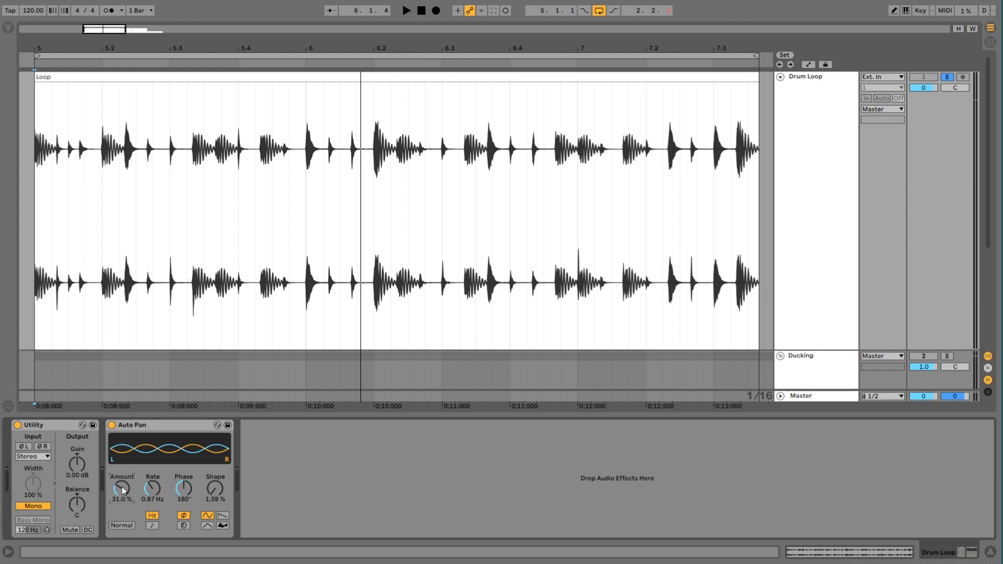
key("space")
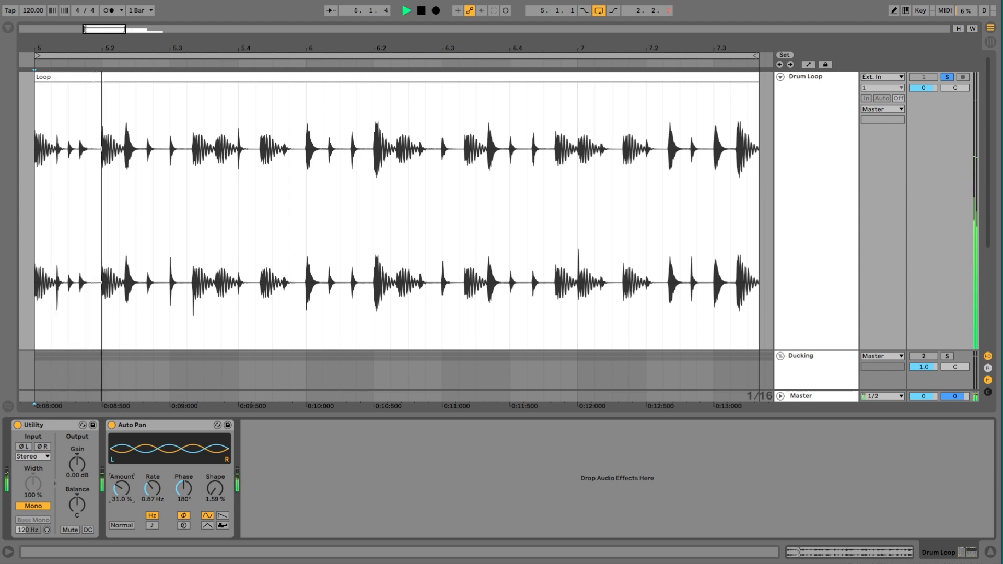
mouse_move(122, 488)
left_mouse_down()
mouse_move(122, 447)
mouse_move(122, 488)
left_mouse_up()
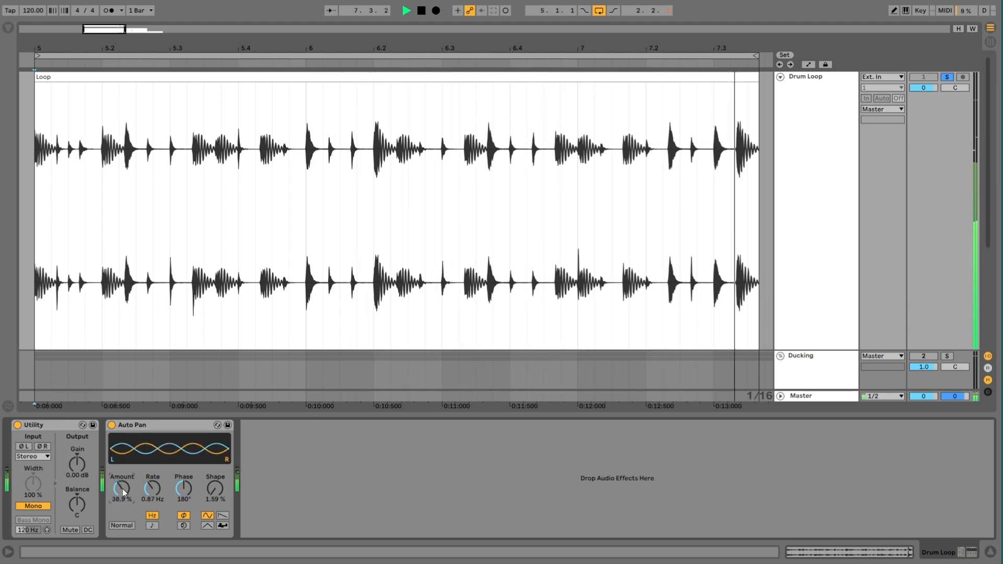
key("space")
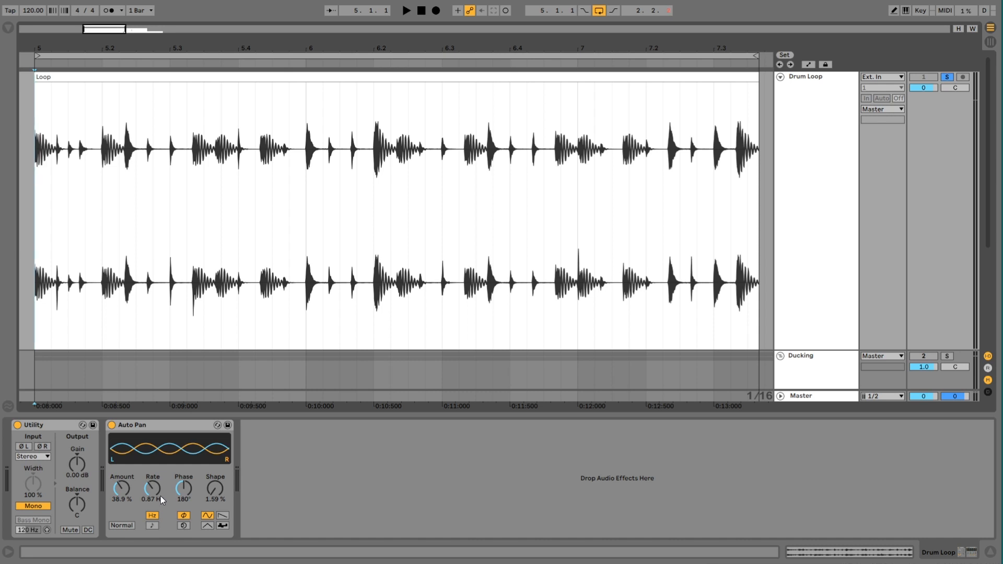
Raise Auto Pan's Rate to 3.41 Hz and 10.6 Hz, and audition the loop with Amount 96.0 % and Rate 5.50 Hz.
mouse_move(151, 493)
left_mouse_down()
mouse_move(151, 431)
mouse_move(155, 491)
left_mouse_up()
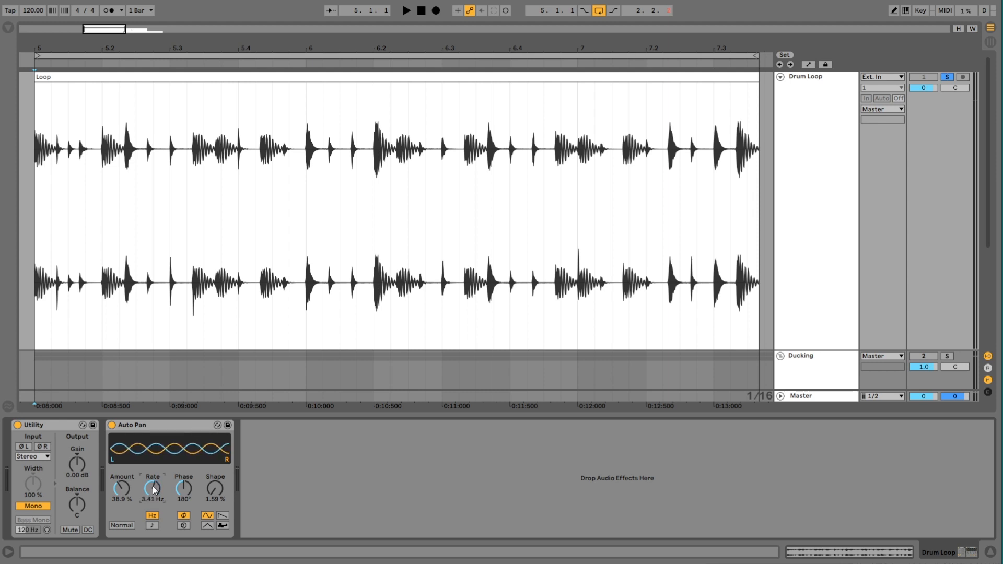
left_click_drag(154, 489, 155, 476)
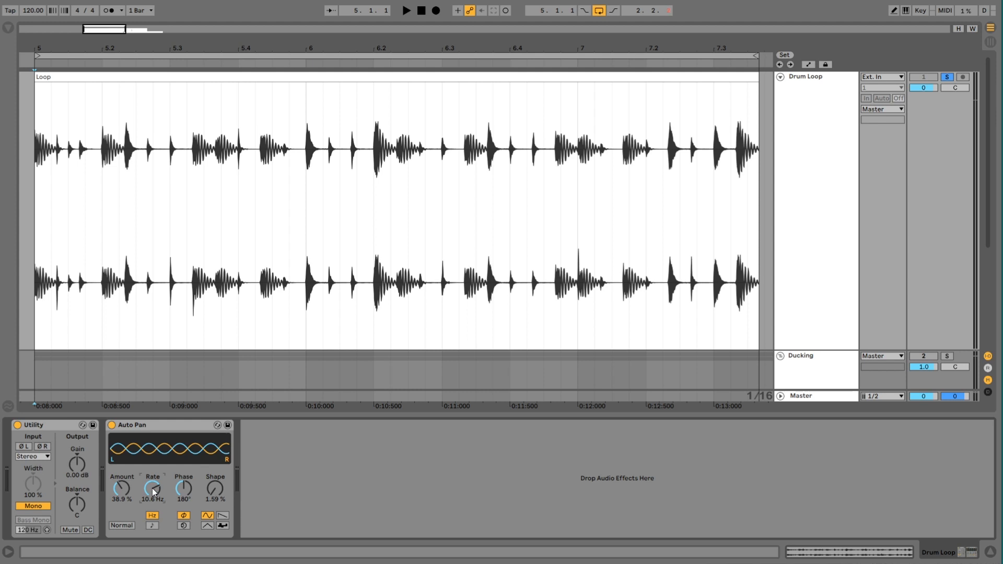
key("space")
left_click_drag(124, 492, 151, 494)
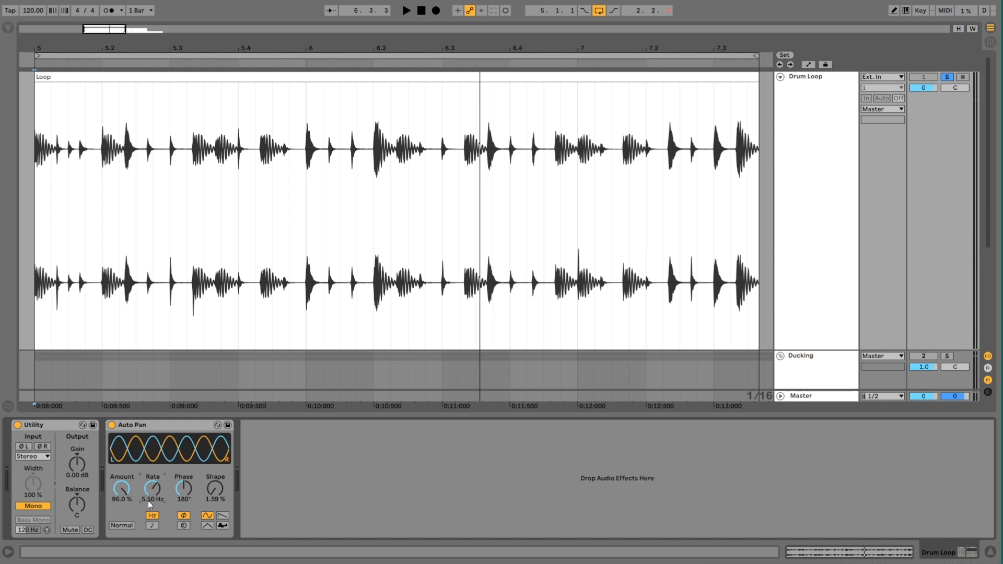
Switch Auto Pan's Rate from Hz to tempo-synced note values and adjust the synced rate.
left_click(152, 526)
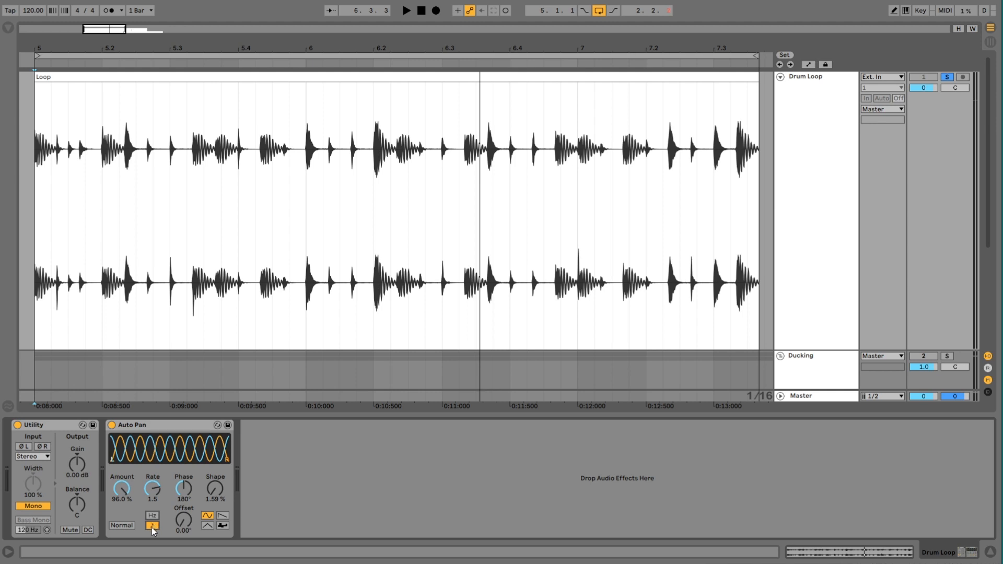
mouse_move(158, 491)
left_mouse_down()
mouse_move(156, 468)
mouse_move(156, 488)
left_mouse_up()
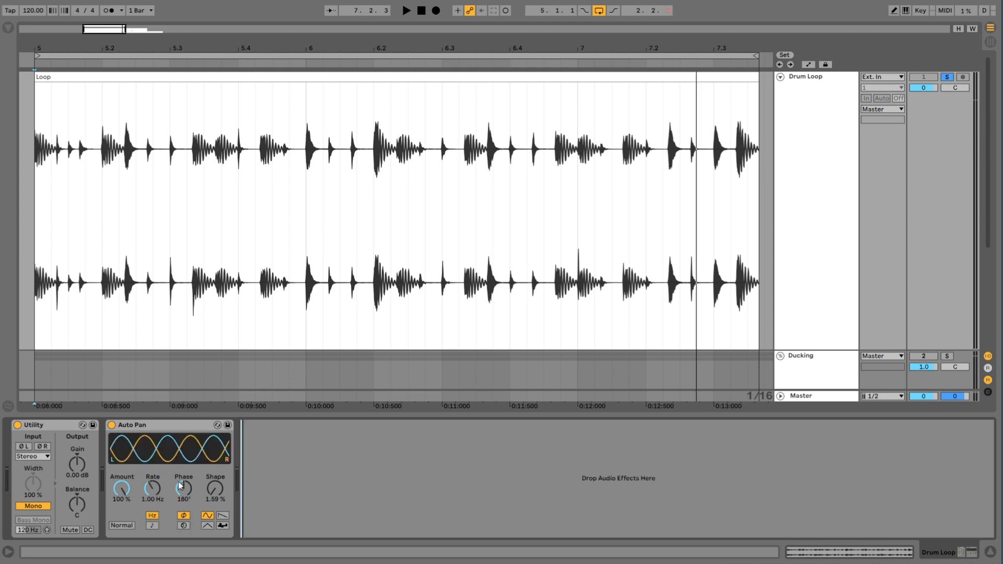
Set Auto Pan's Phase to 360° and lower the Rate to 0.22 Hz while auditioning the drum loop in Session View.
mouse_move(184, 489)
left_mouse_down()
mouse_move(184, 470)
mouse_move(184, 490)
left_mouse_up()
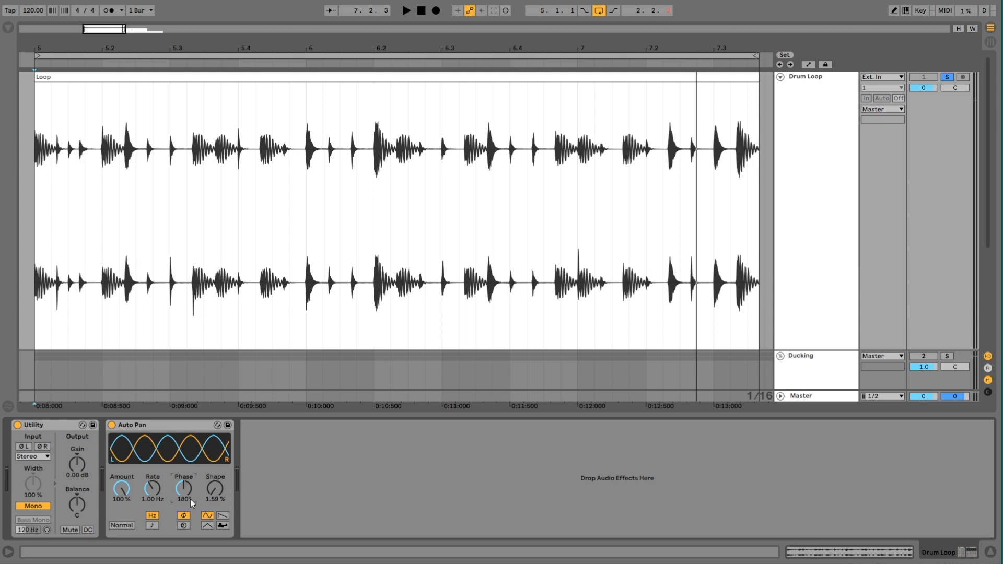
mouse_move(190, 498)
left_mouse_down()
mouse_move(190, 533)
mouse_move(184, 488)
left_mouse_up()
key("Tab")
key("space")
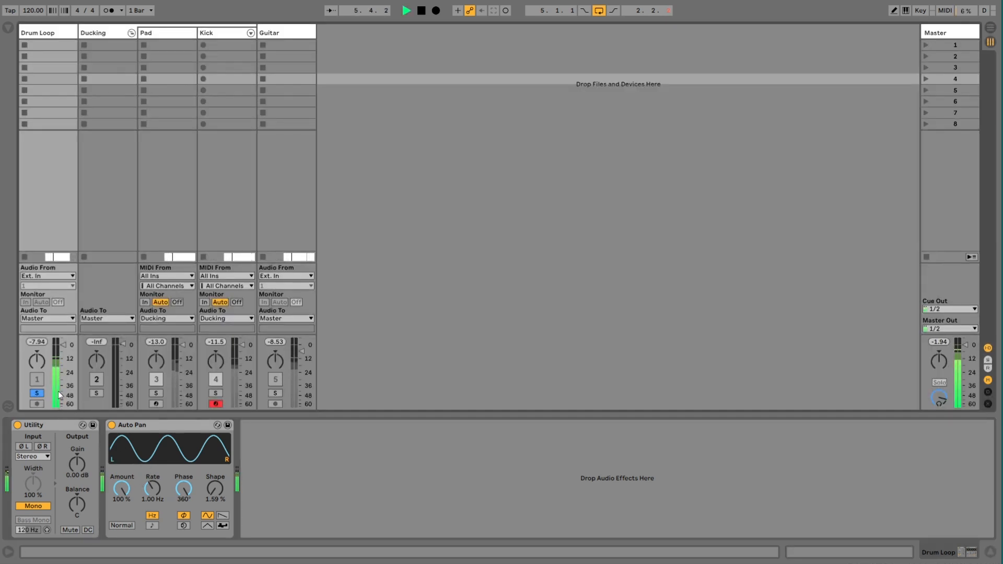
left_click_drag(153, 488, 153, 518)
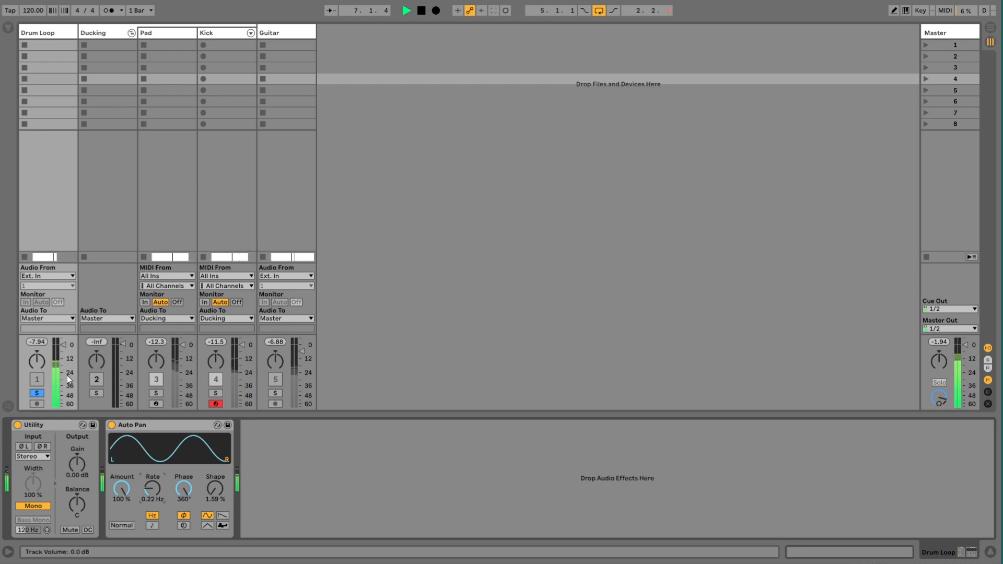
key("space")
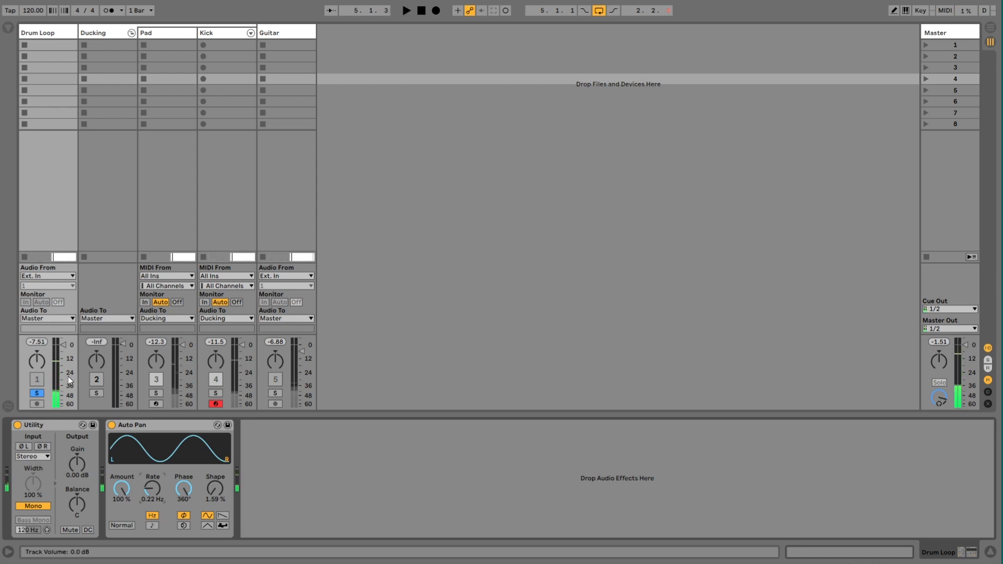
key("Tab")
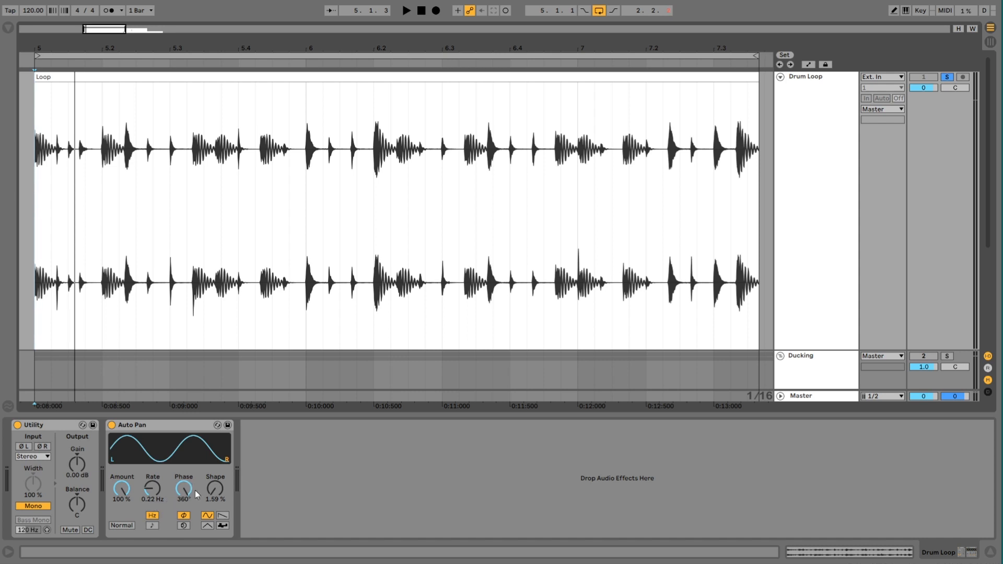
Switch Auto Pan's stereo mode from Phase to Spin and set the Spin to 49 %.
left_click(186, 527)
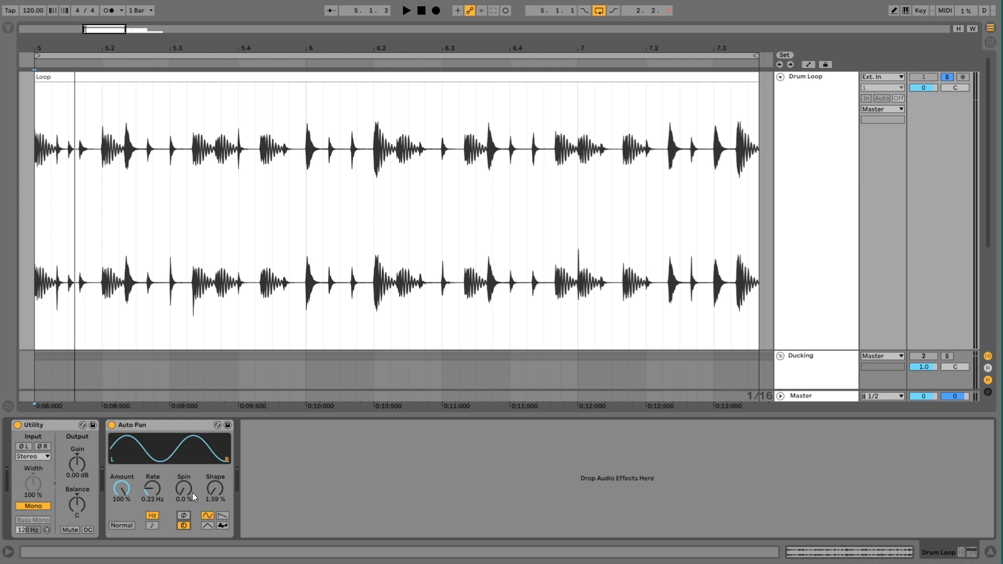
left_click_drag(189, 495, 189, 469)
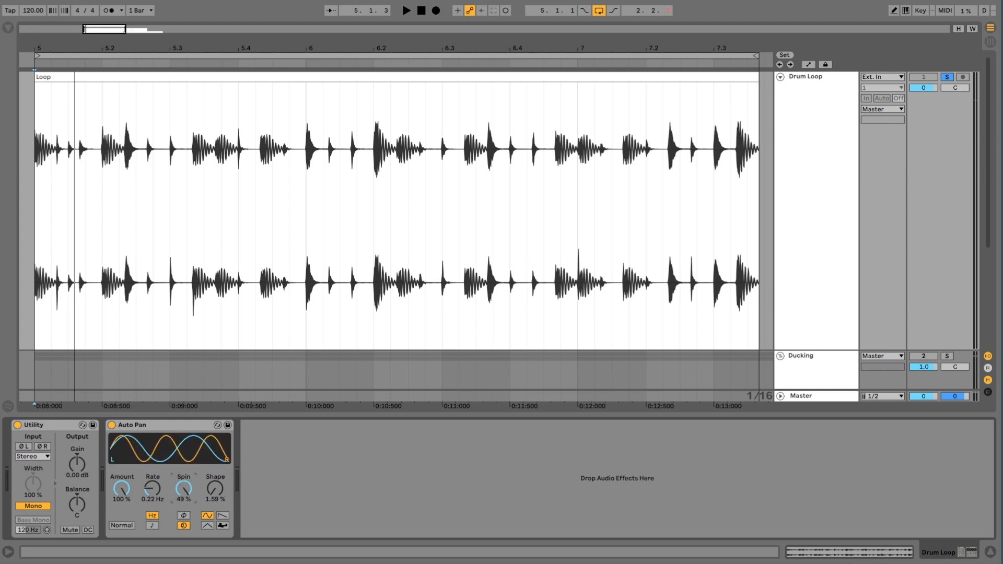
Sync Auto Pan's Rate to note values, reset the Phase, and try adjusting the waveform Offset.
left_click(152, 526)
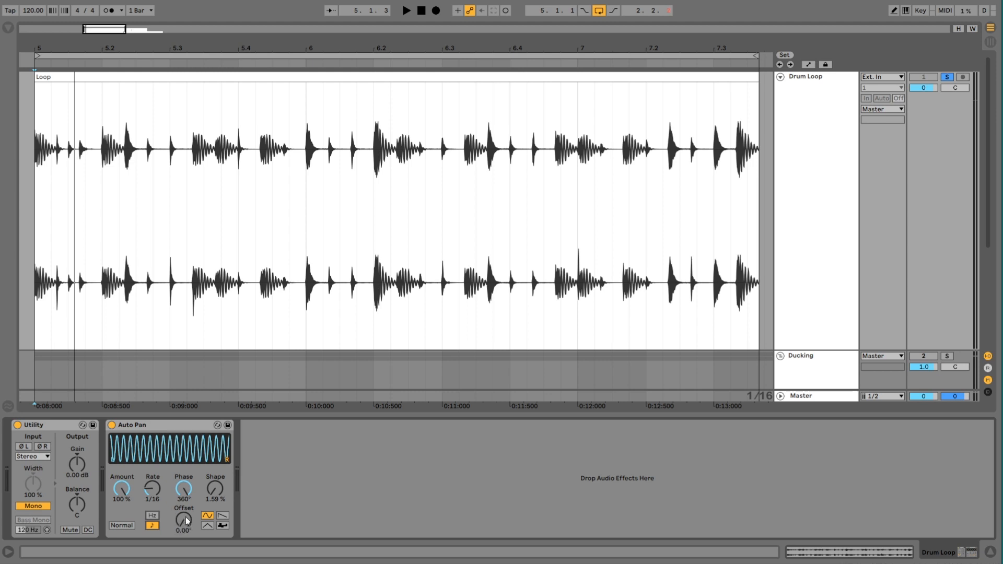
left_click_drag(187, 522, 152, 473)
double_click(188, 489)
mouse_move(184, 523)
left_mouse_down()
mouse_move(184, 508)
mouse_move(186, 525)
left_mouse_up()
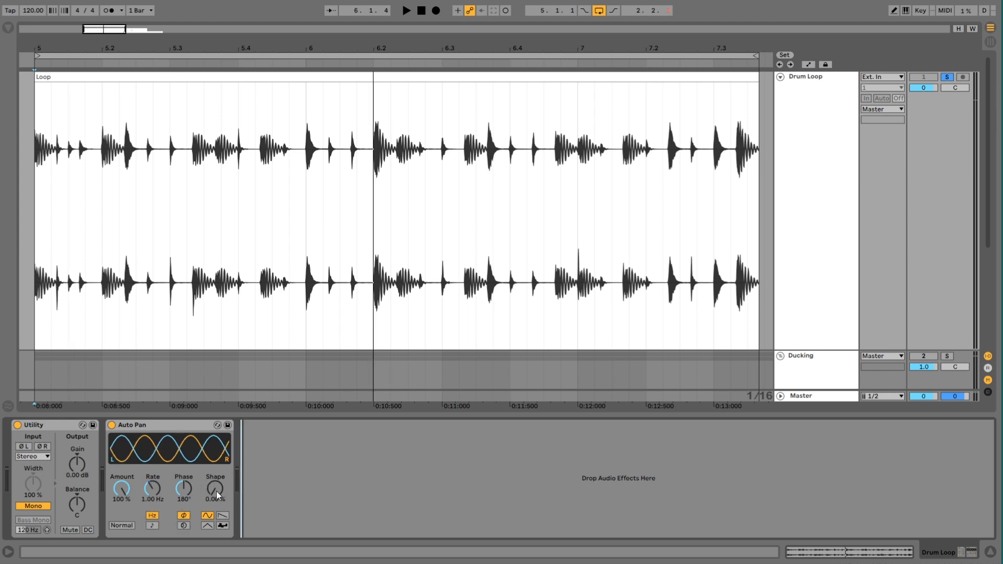
Audition the drum loop with Auto Pan's Shape at 100 %, 42.9 %, 28.6 % and 100 % again, and stop playback.
left_click_drag(211, 493, 211, 441)
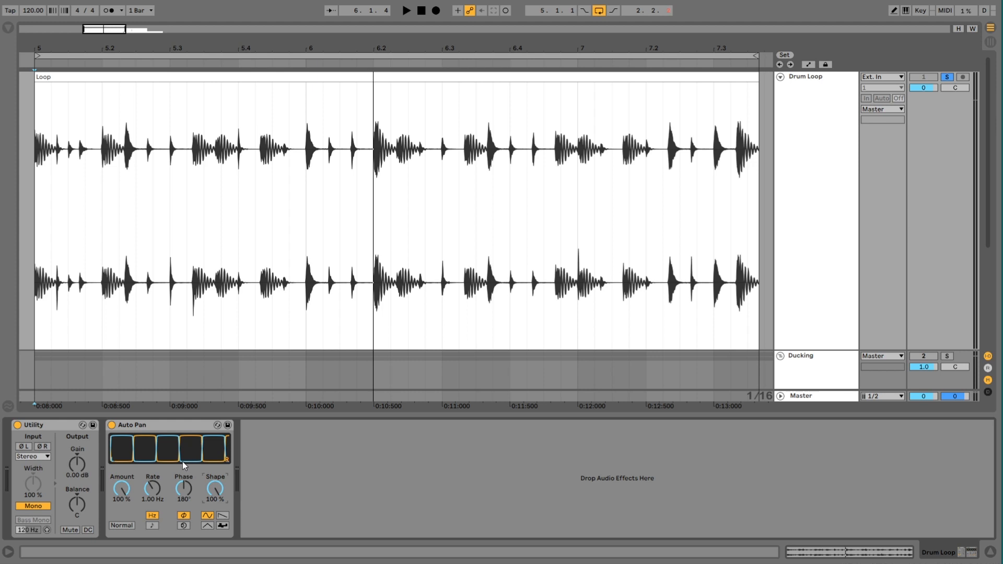
key("space")
left_click_drag(182, 462, 215, 523)
left_click_drag(215, 488, 215, 460)
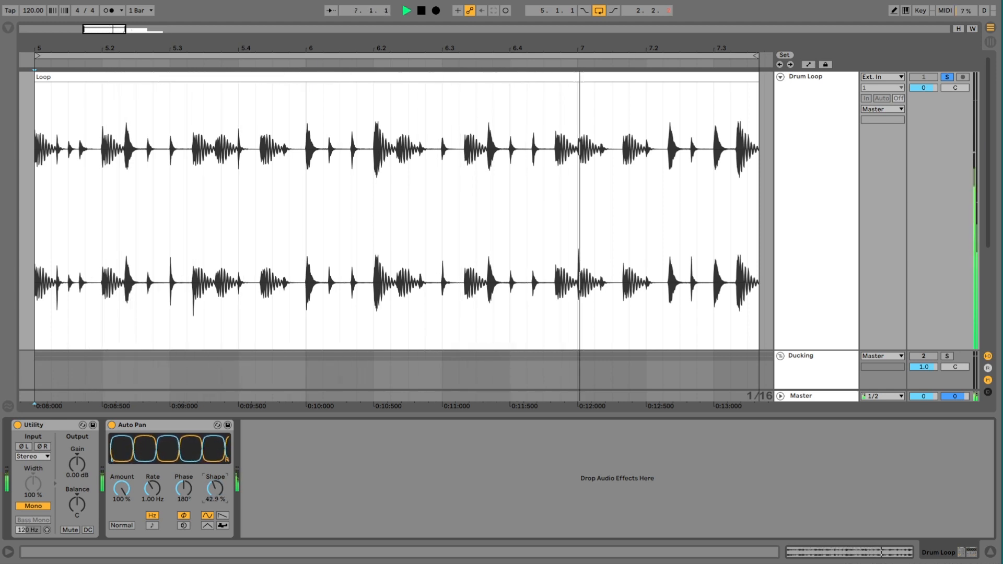
left_click_drag(215, 489, 215, 525)
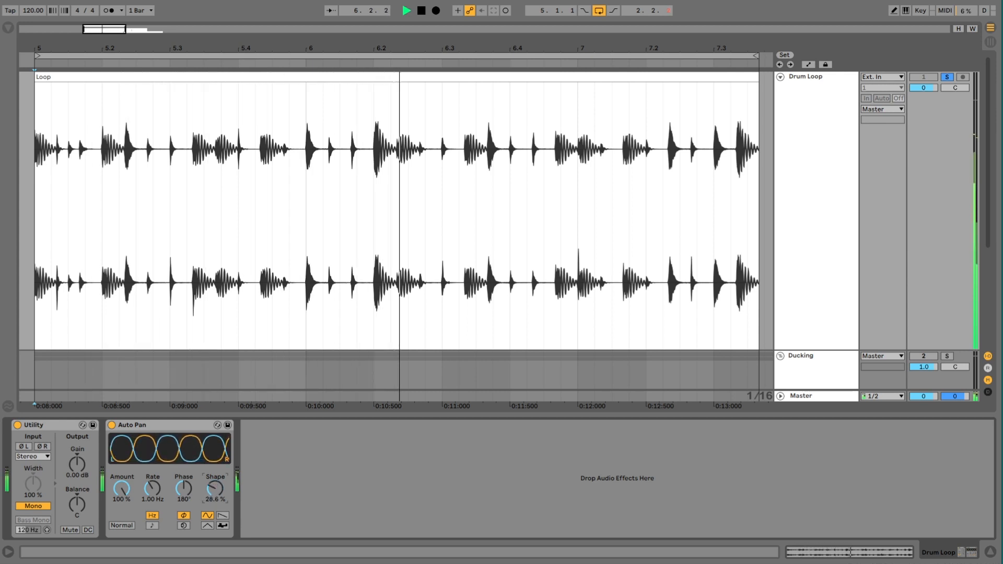
left_click_drag(215, 489, 215, 452)
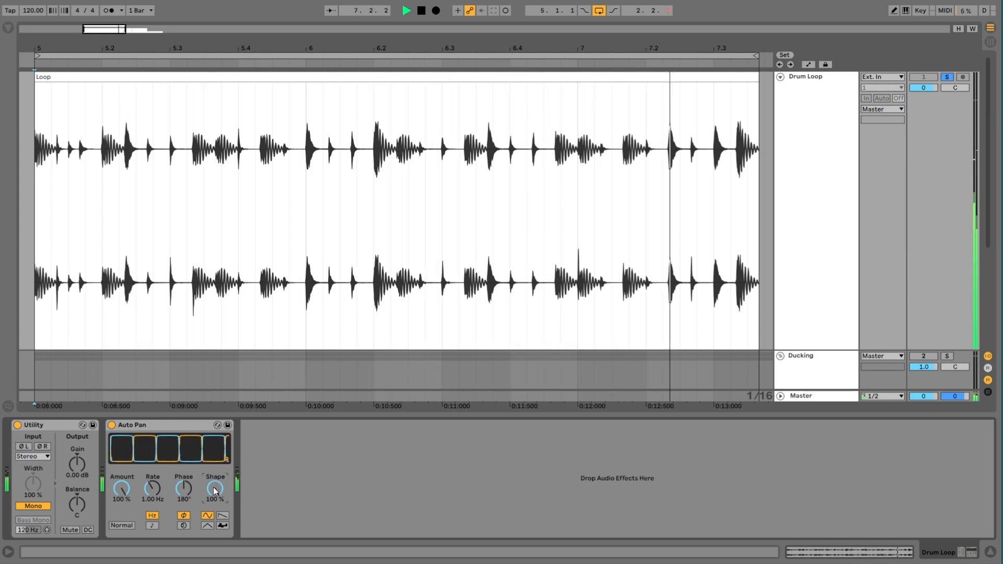
key("space")
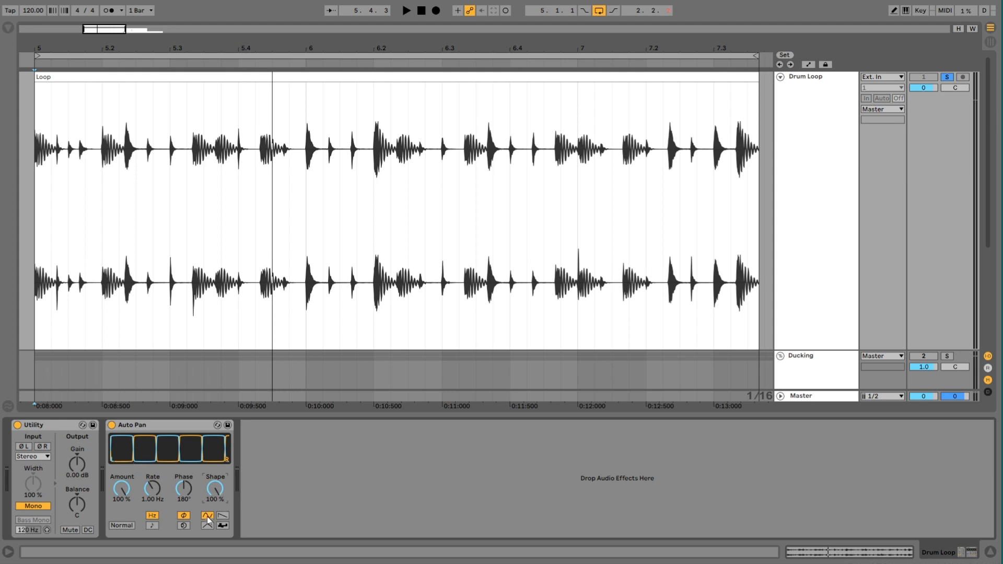
Reset Auto Pan's Shape to 0.00 % and cycle through the sawtooth, triangle and random waveforms back to sine.
double_click(209, 490)
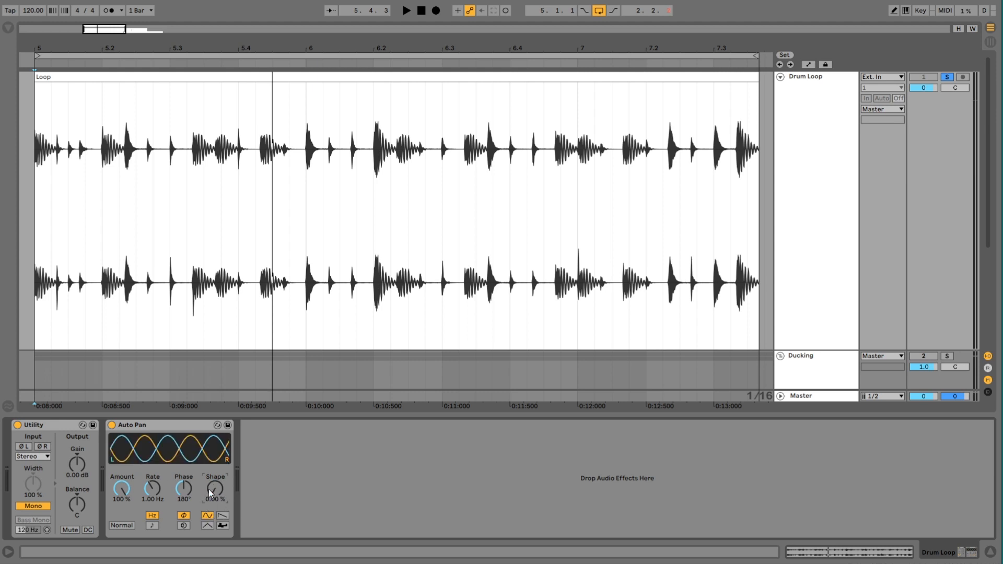
left_click(221, 516)
left_click(208, 526)
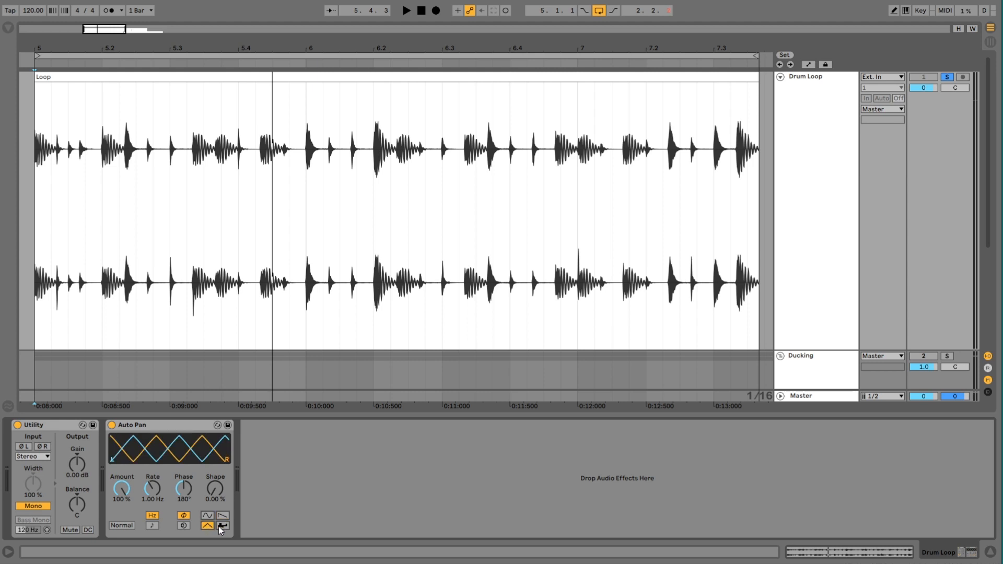
left_click(222, 526)
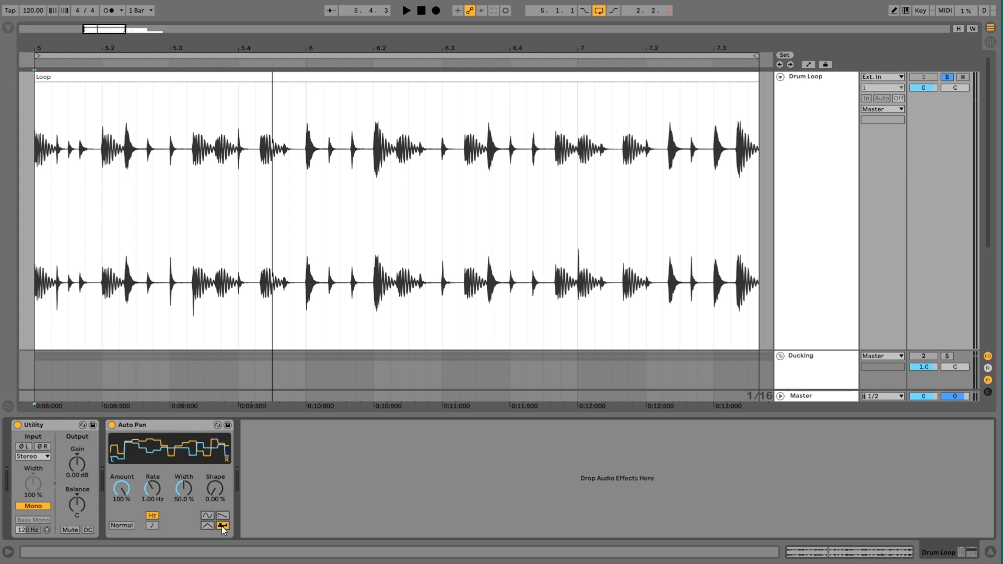
left_click(208, 516)
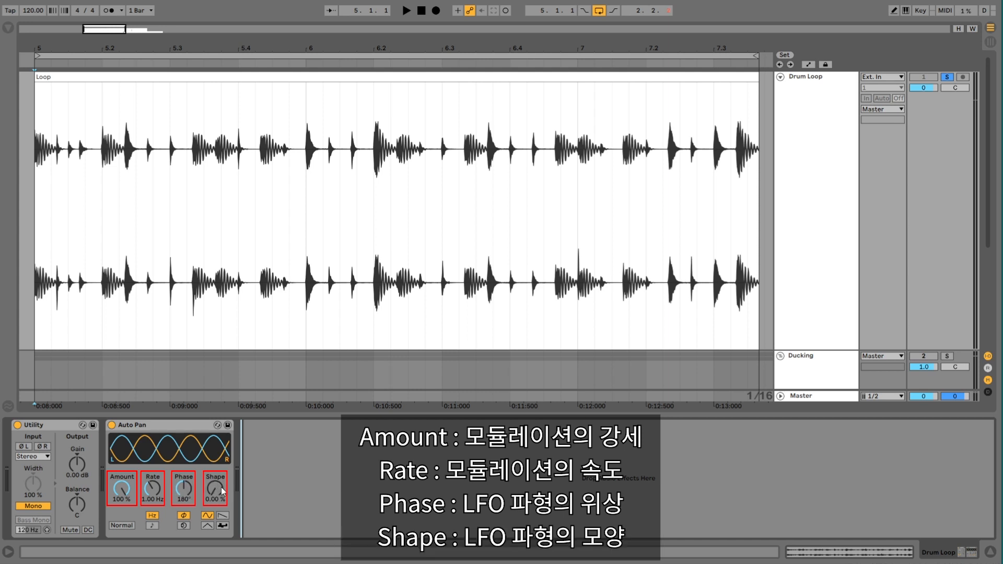
Set Auto Pan to Invert, choose the sawtooth waveform, and compare the Normal and Invert settings.
left_click(122, 525)
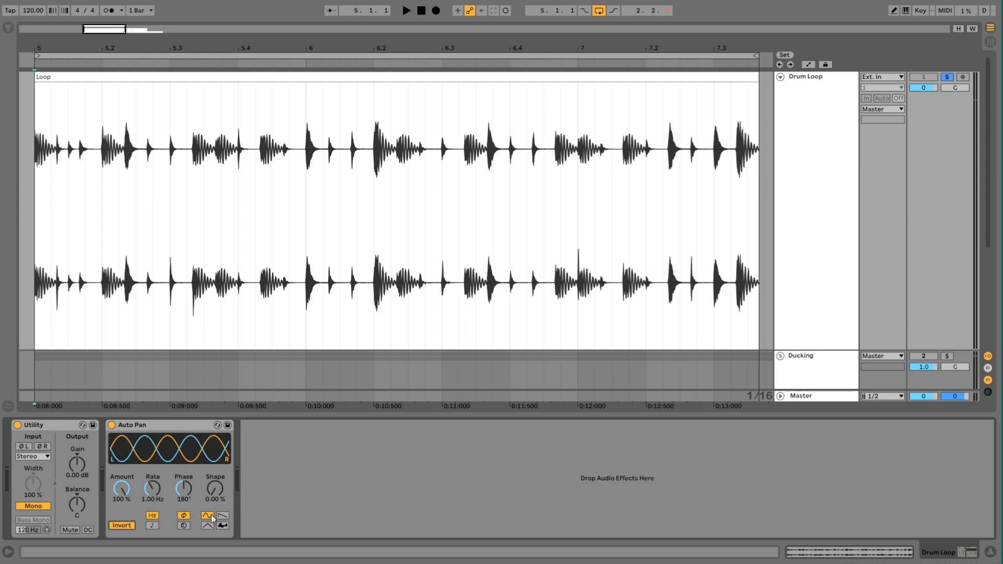
left_click(220, 516)
left_click(124, 525)
left_click(124, 525)
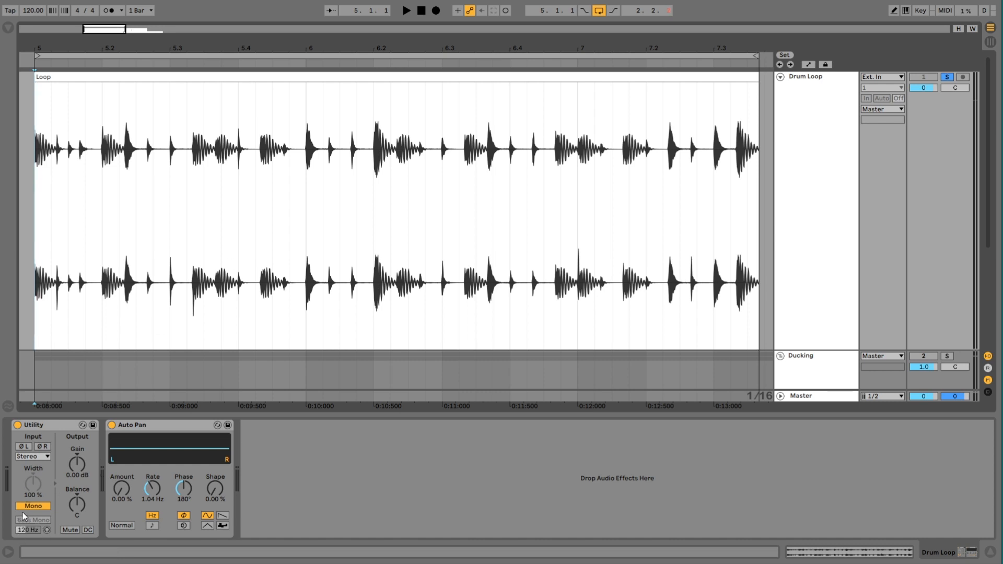
Play the drum loop, set Auto Pan's Amount to 53.2 % and Rate to 0.98 Hz, and turn the device off.
key("space")
left_click_drag(122, 489, 121, 460)
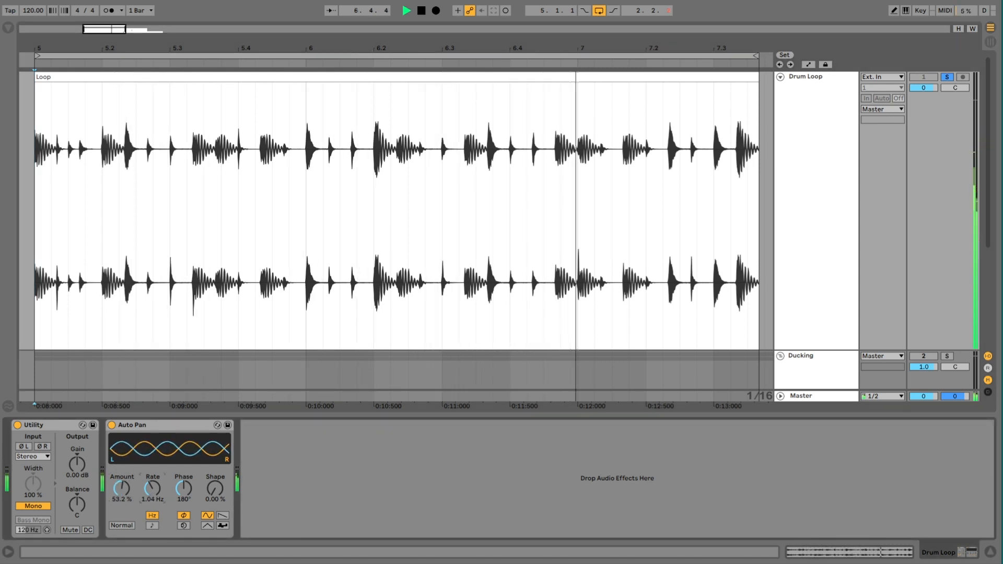
left_click(114, 427)
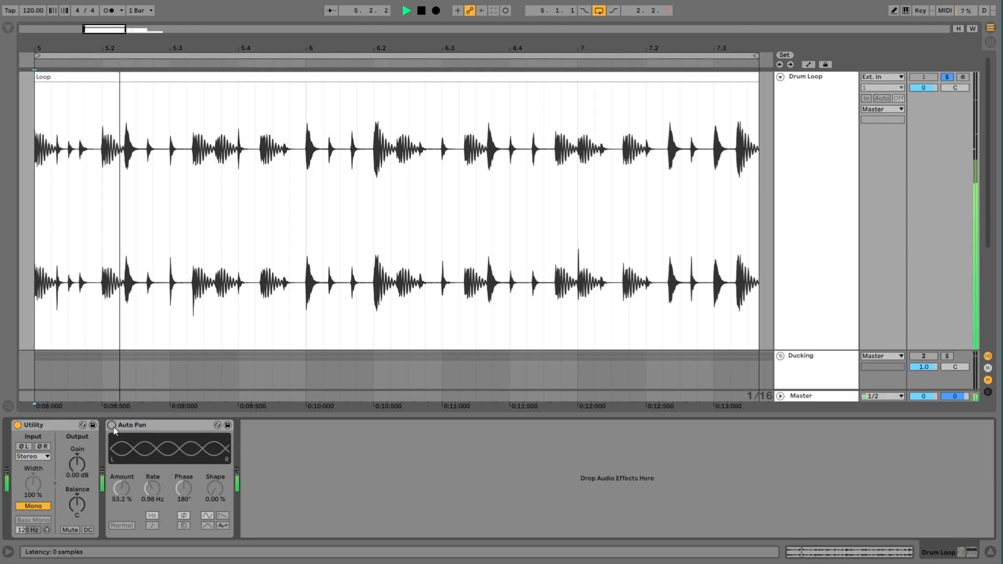
Turn Auto Pan back on, stop playback, and set Phase to 2.86°, the sawtooth waveform and a tempo-synced Rate of 1/4.
left_click(114, 428)
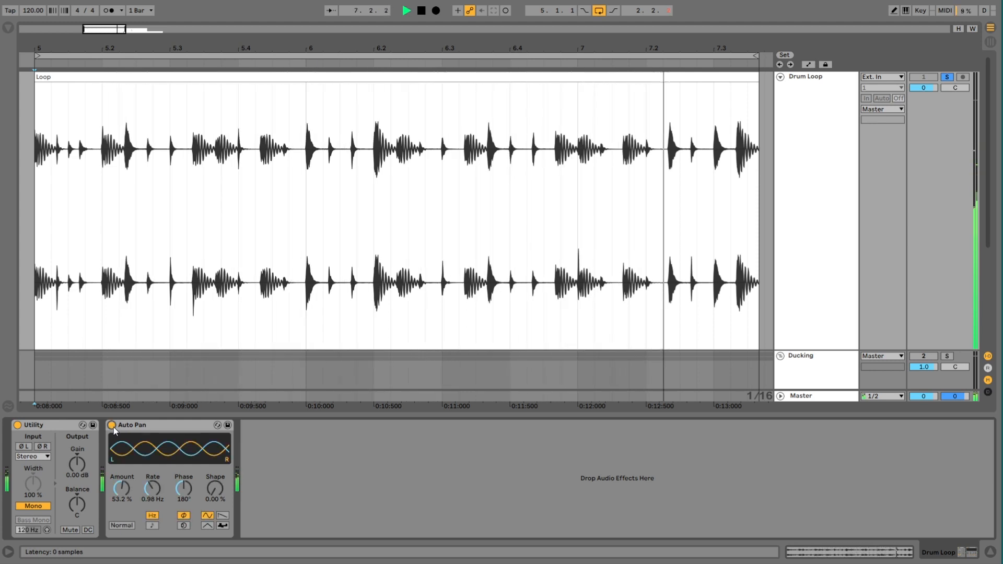
key("space")
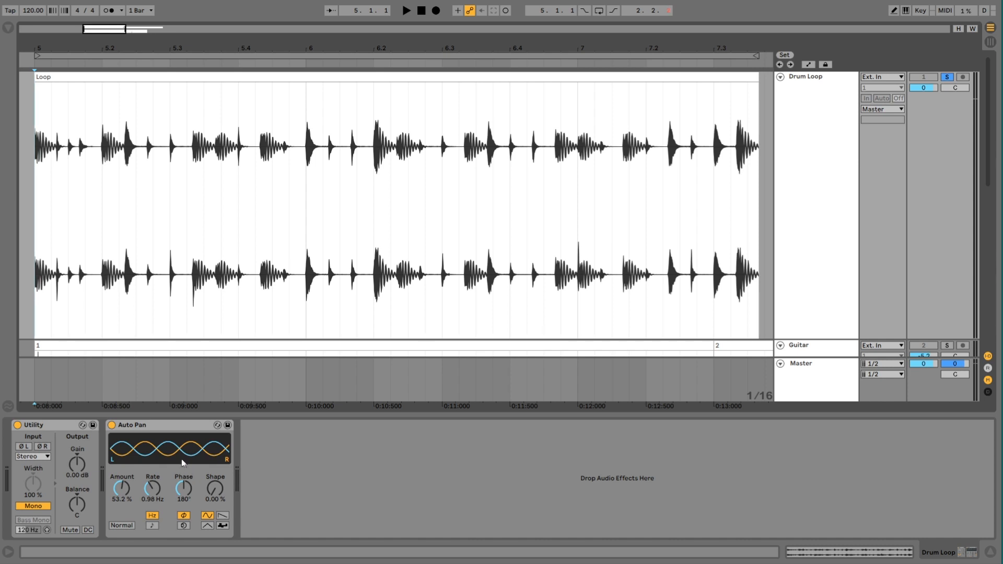
left_click_drag(183, 490, 183, 470)
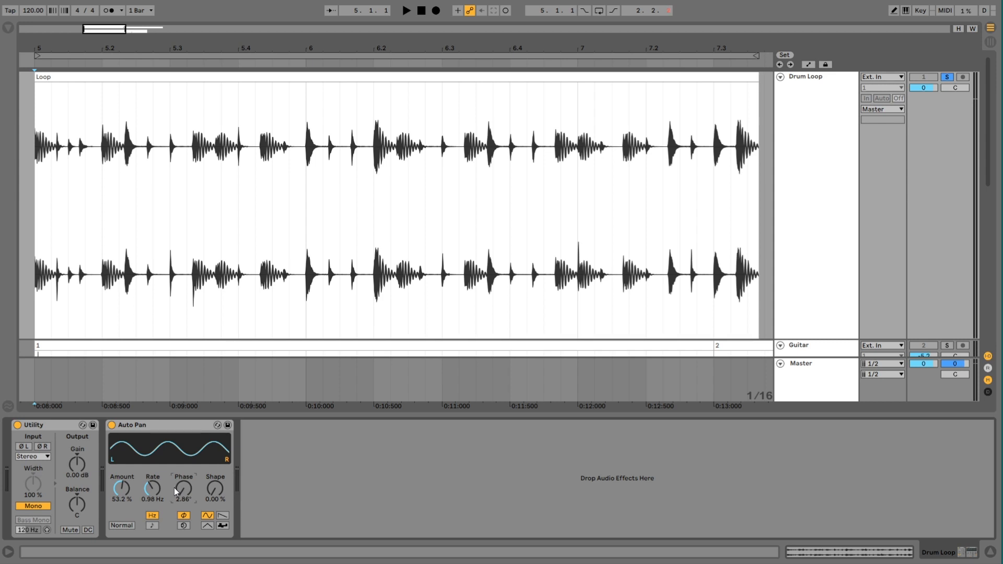
left_click(223, 516)
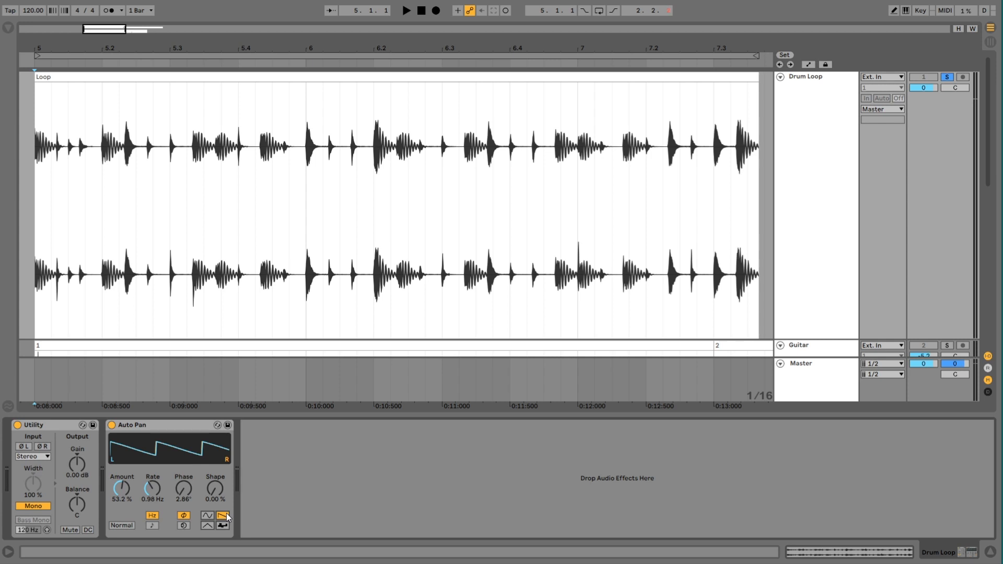
left_click(152, 526)
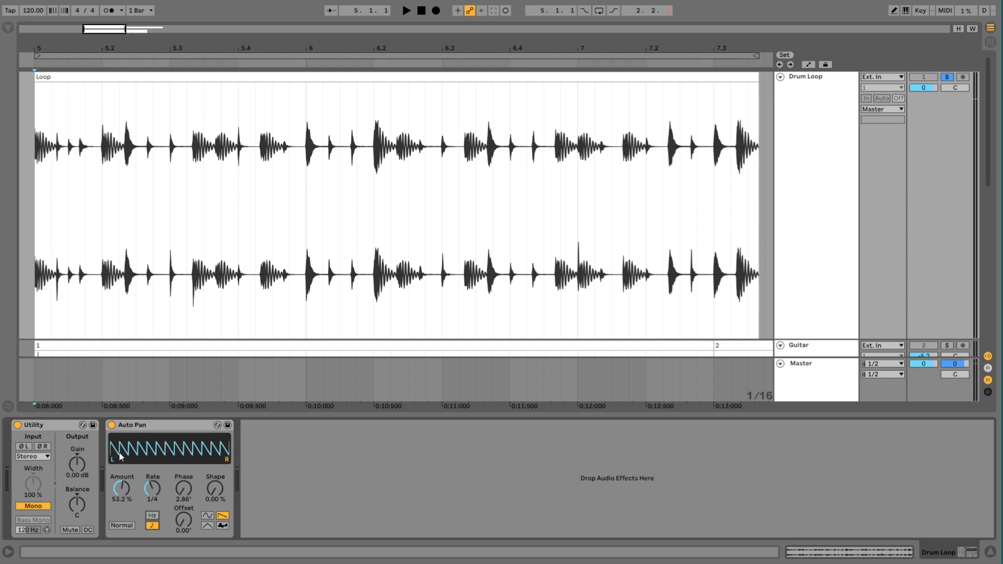
Solo the Guitar track and add Auto Pan to it from the Effects collection.
left_click(795, 211)
left_click(756, 347)
left_click(683, 345, "shift")
key("z")
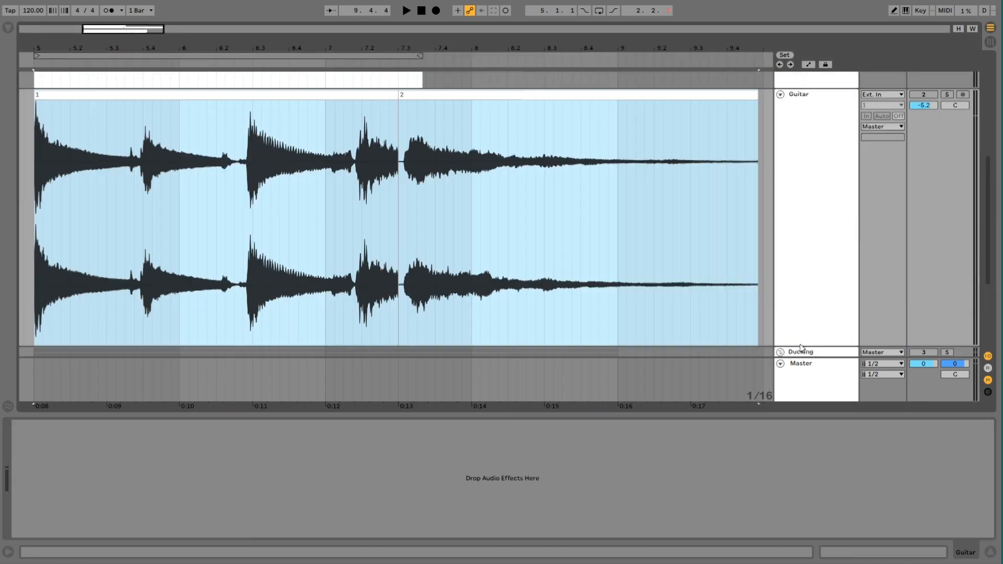
left_click(816, 242)
left_click(8, 28)
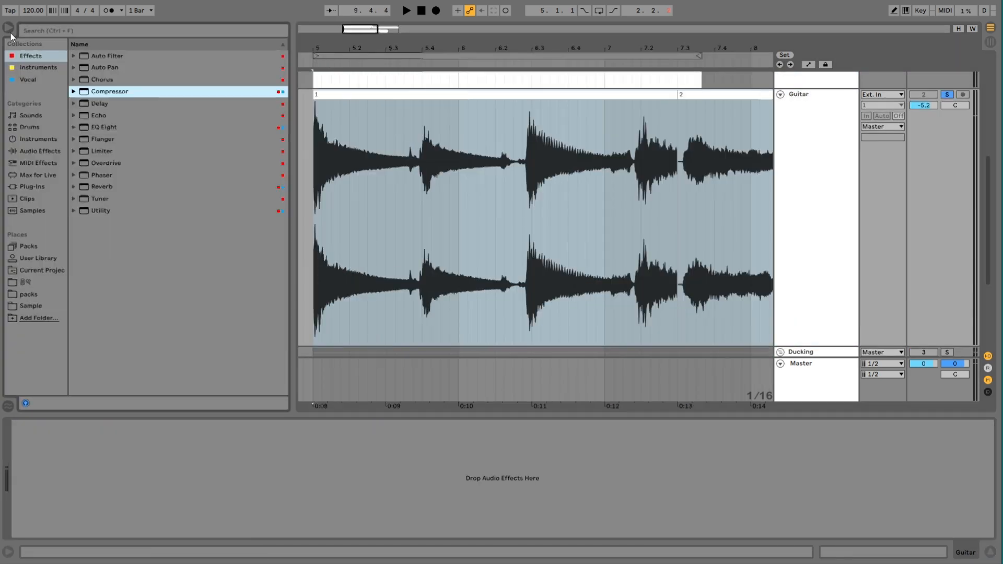
double_click(97, 67)
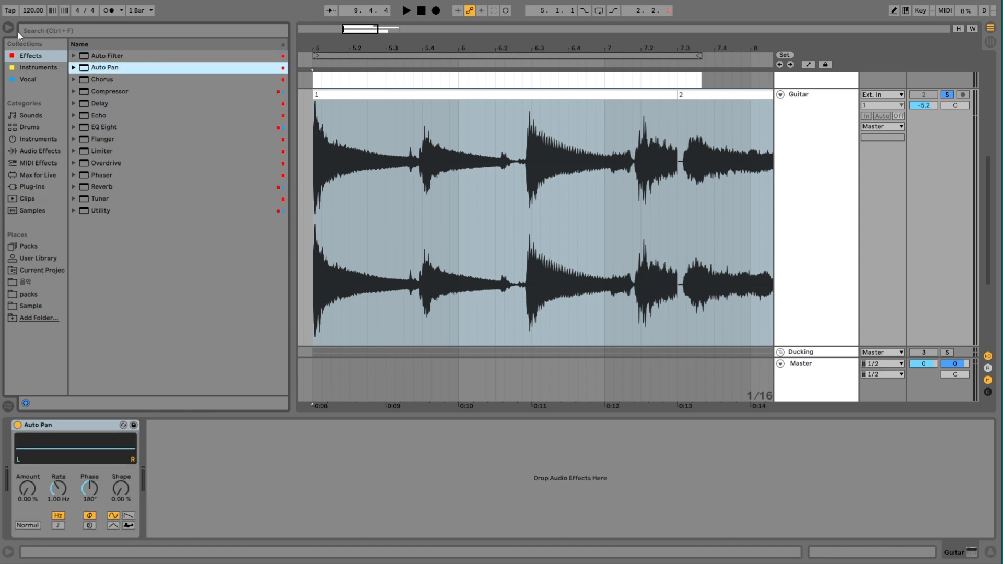
left_click(9, 28)
Set the guitar's Auto Pan Amount to 65.1 % and Phase to 0.00°.
left_click(91, 489)
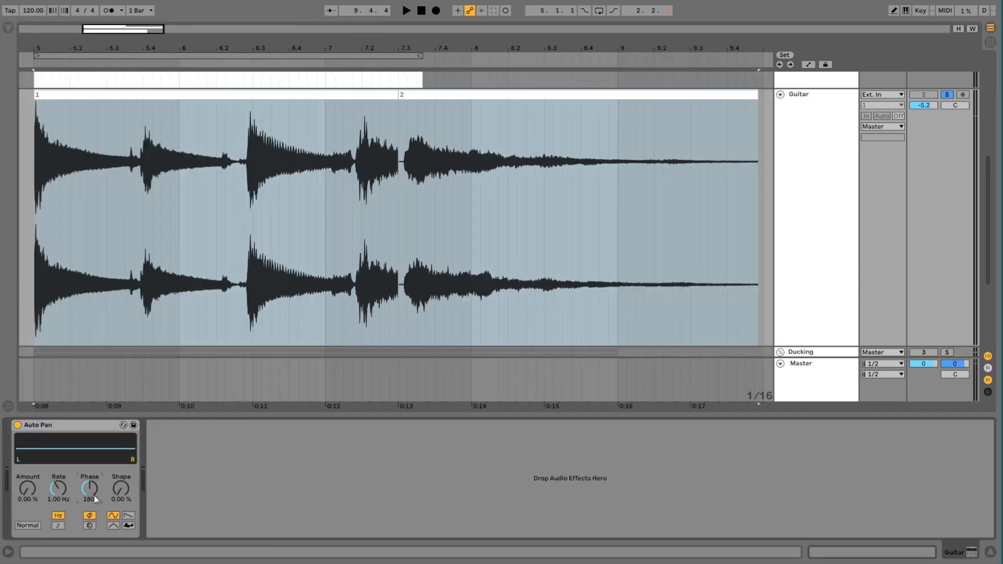
left_click_drag(27, 488, 28, 455)
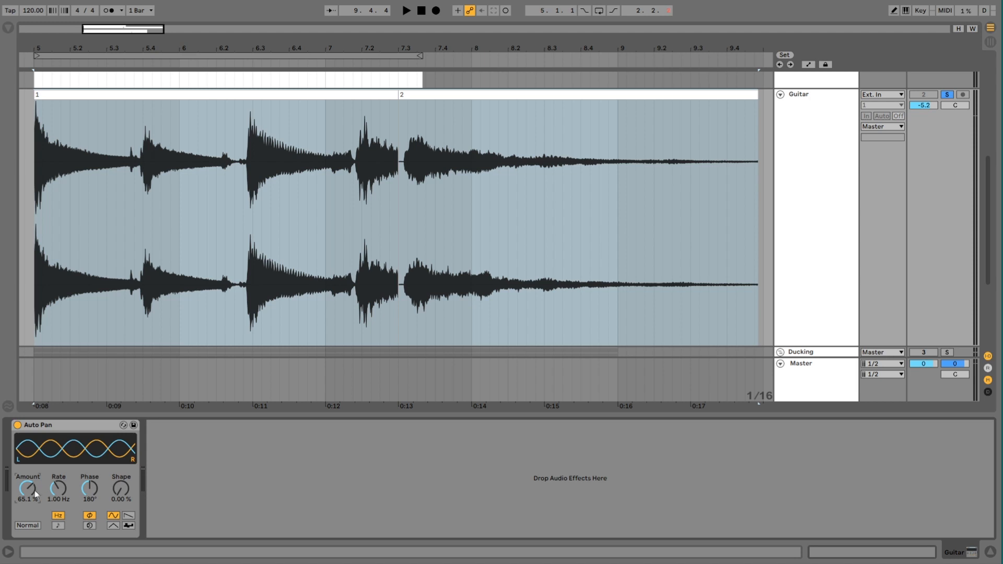
left_click_drag(89, 488, 89, 533)
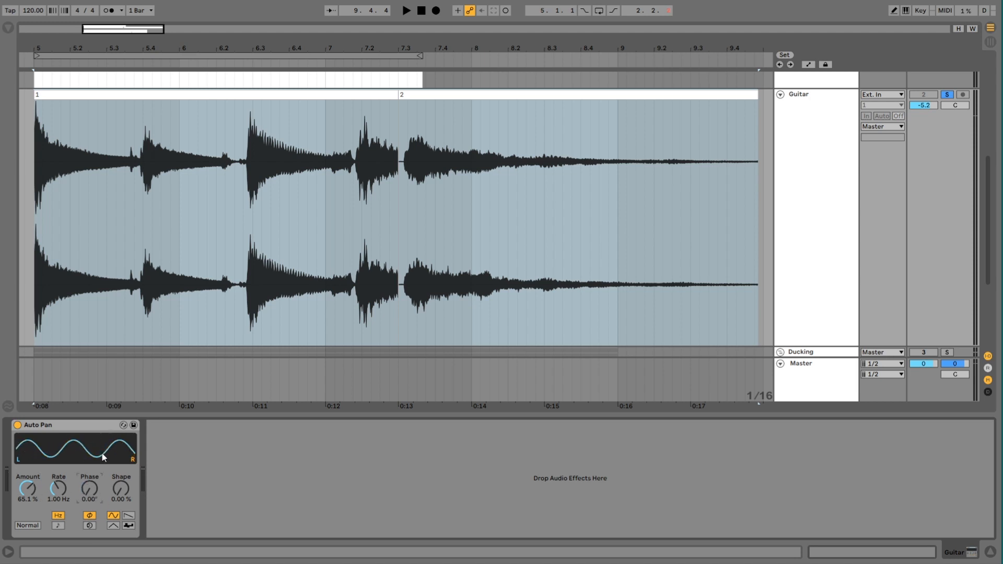
left_click_drag(103, 457, 46, 458)
Audition the guitar with Auto Pan off and on, setting Amount to 46.0 % and Rate to 5.50 Hz.
left_click(18, 425)
key("space")
left_click(18, 426)
key("space")
mouse_move(60, 488)
left_mouse_down()
mouse_move(59, 499)
mouse_move(28, 497)
mouse_move(29, 509)
mouse_move(59, 484)
left_mouse_up()
key("space")
key("space")
key("space")
key("space")
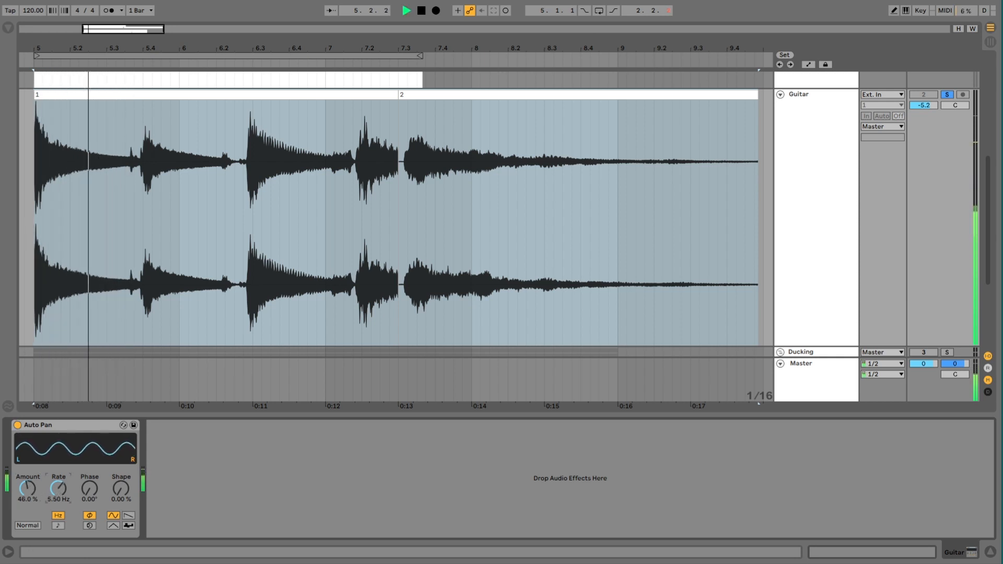
Replay the start of the guitar part and set Auto Pan's Rate to 4.60 Hz.
key("space")
key("space")
key("space")
key("space")
left_click_drag(61, 489, 61, 486)
key("space")
key("space")
key("space")
Select the second guitar clip and audition it with Auto Pan off and on.
left_click(512, 96)
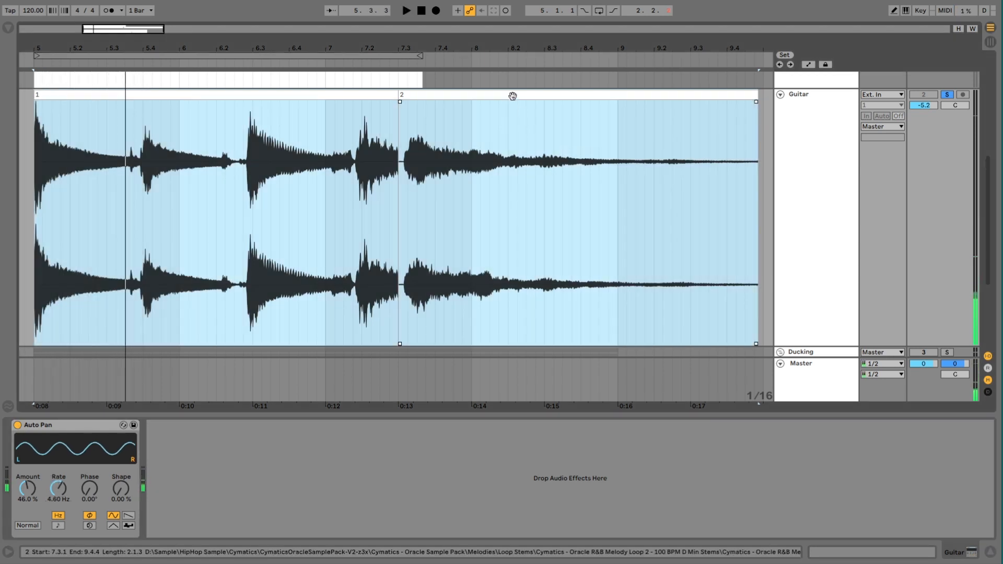
left_click(517, 99)
left_click(17, 424)
key("space")
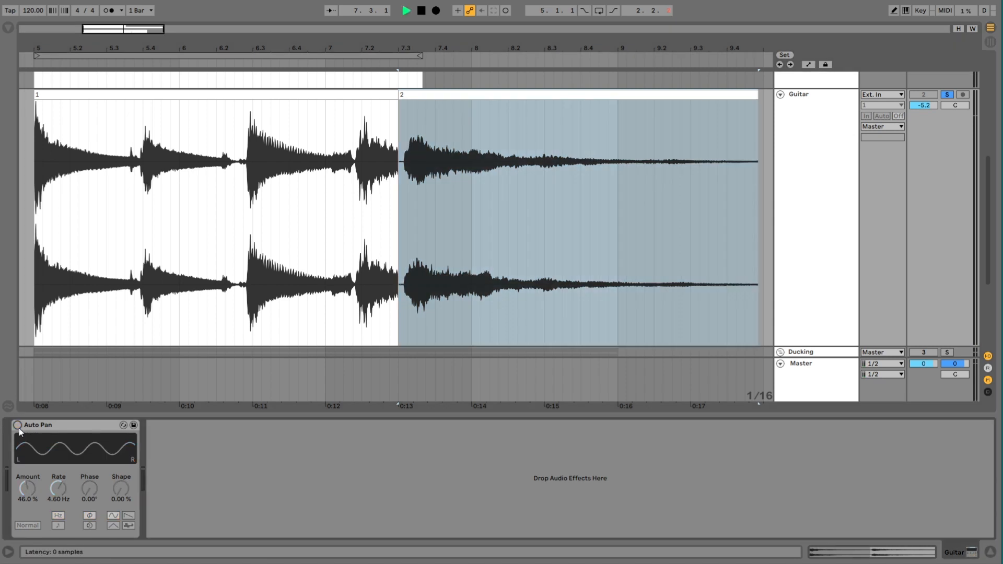
left_click(18, 425)
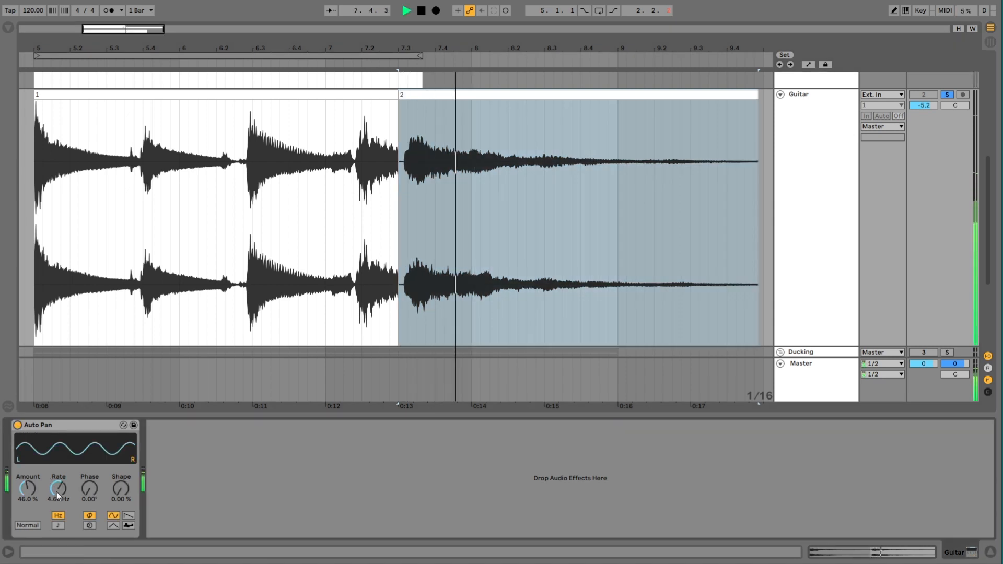
key("space")
key("space")
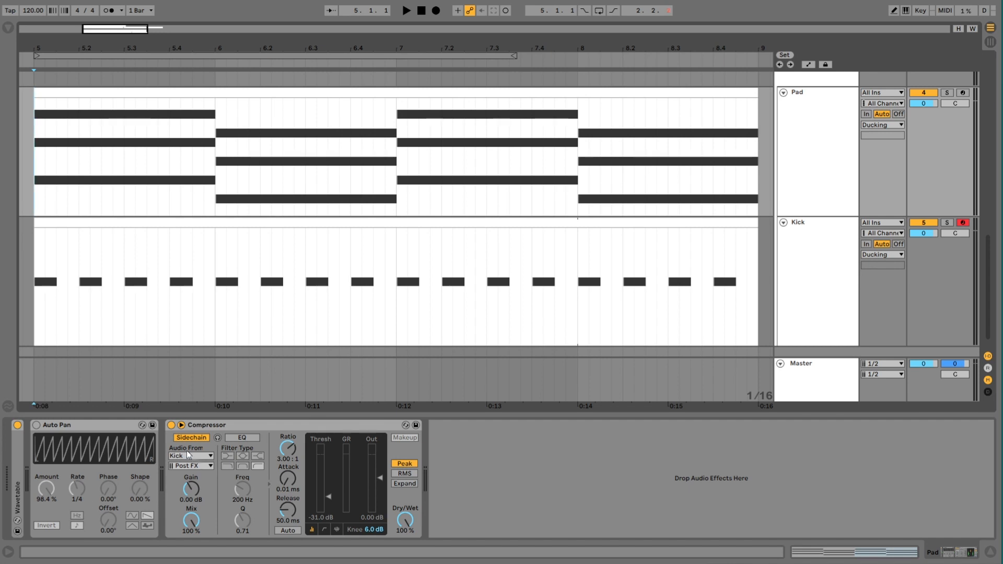
Play the Pad and Kick tracks, compare the pad with its sidechain Compressor off and on, and stop playback.
key("space")
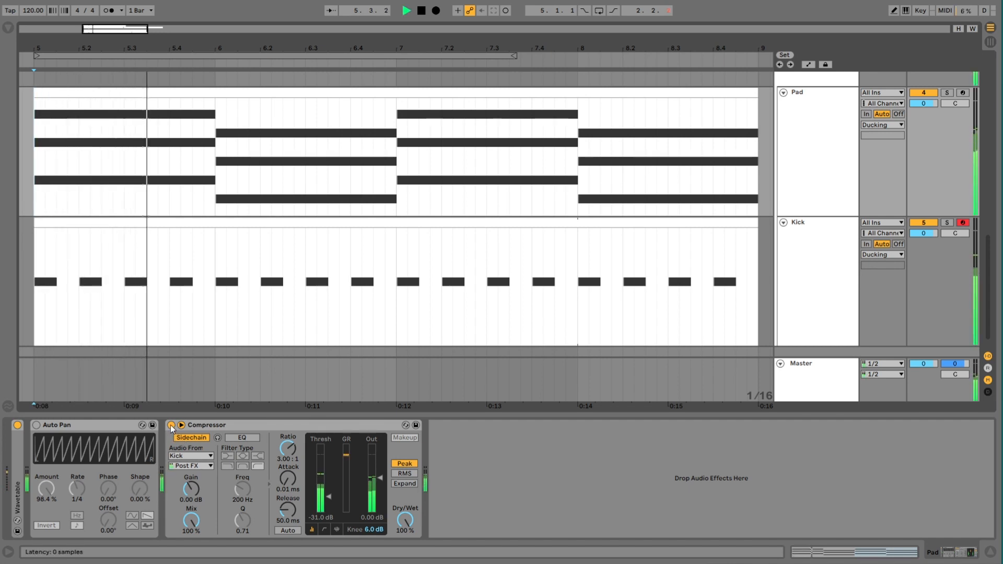
left_click(171, 426)
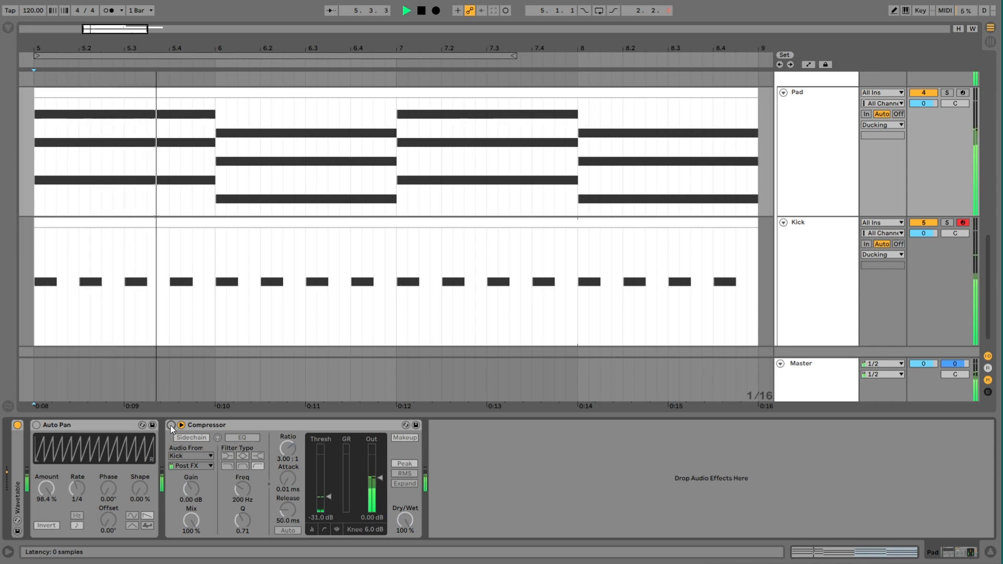
left_click(171, 426)
key("space")
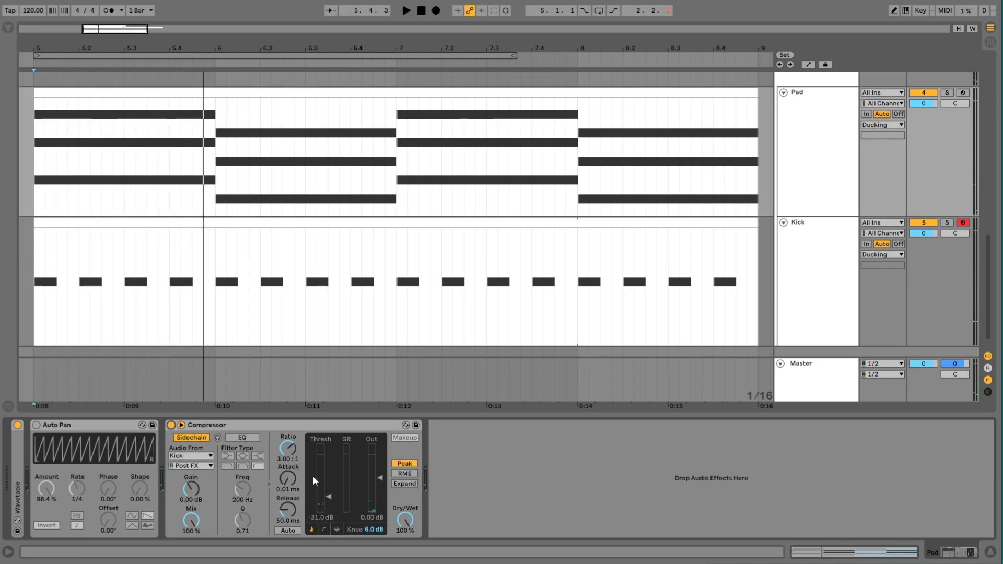
Switch the pad from Compressor to Auto Pan and audition it with Auto Pan on, off and on again.
left_click(171, 426)
left_click(39, 425)
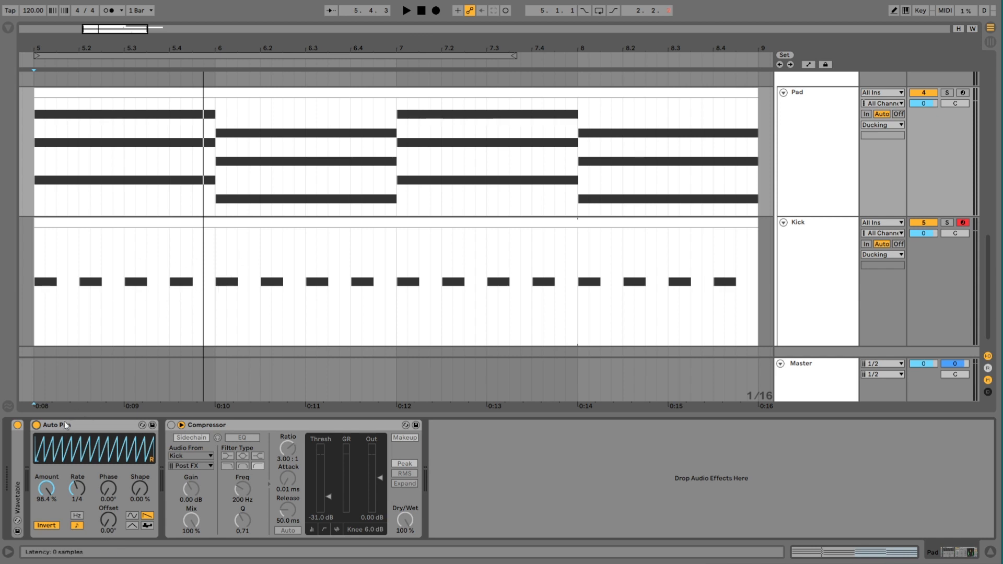
key("space")
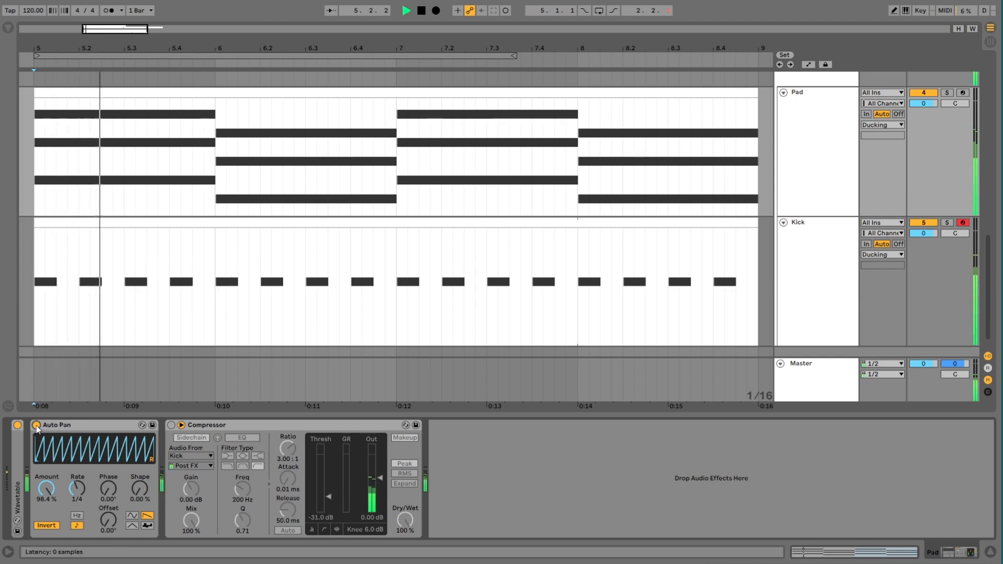
key("space")
left_click(36, 426)
key("space")
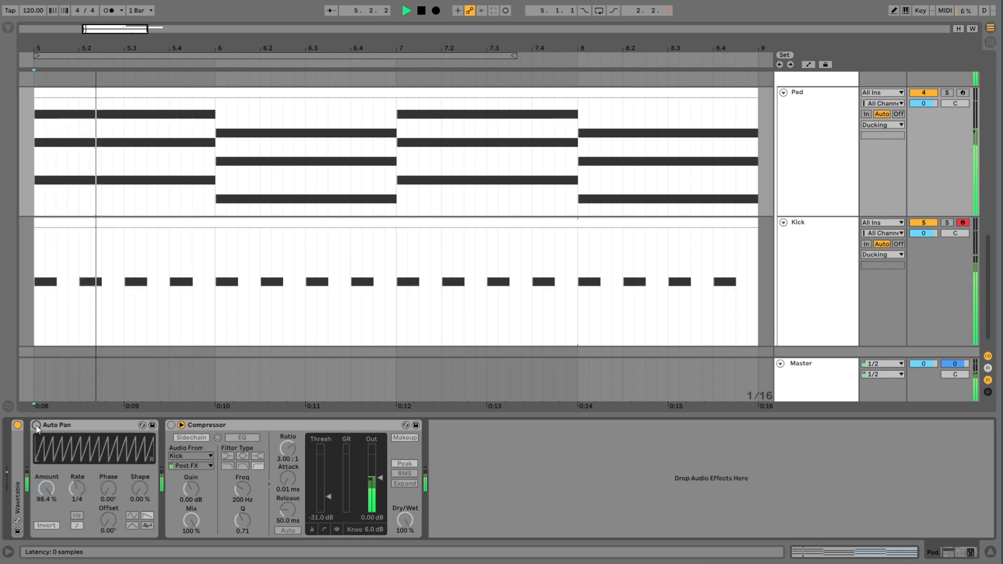
key("space")
left_click(37, 427)
key("space")
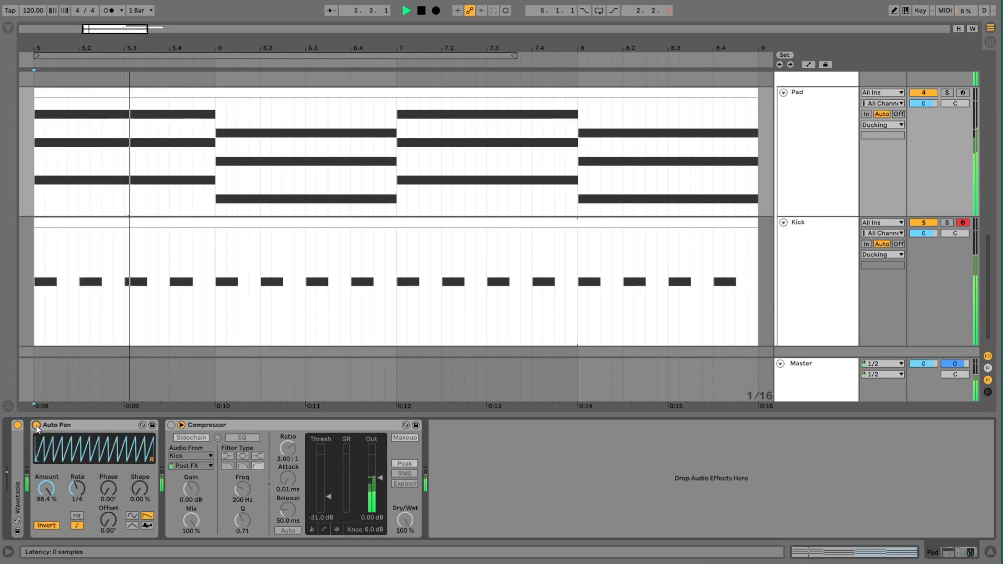
Switch the pad from Auto Pan back to the sidechain Compressor, audition it with the kick, and stop playback.
key("space")
left_click(36, 427)
left_click(171, 426)
key("space")
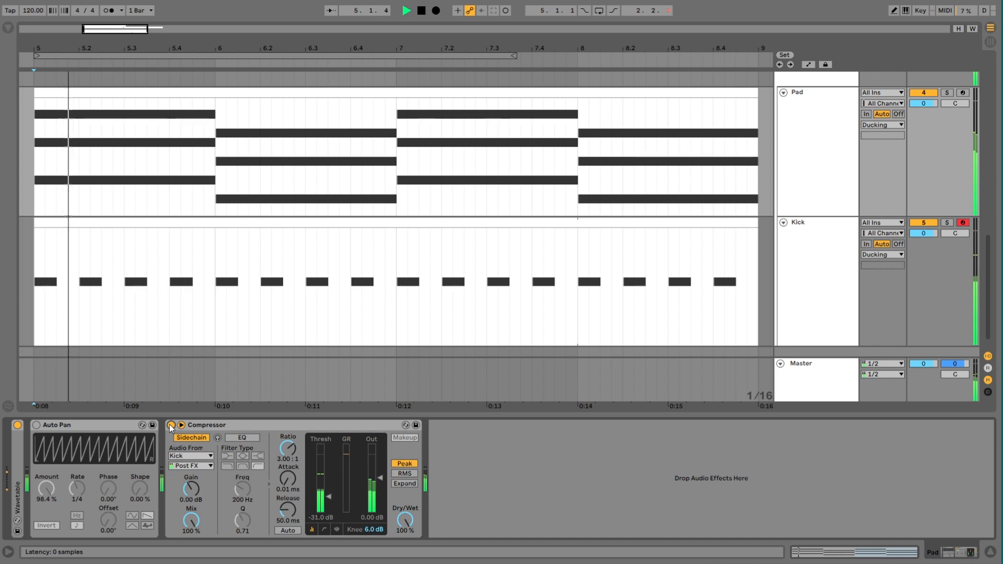
key("space")
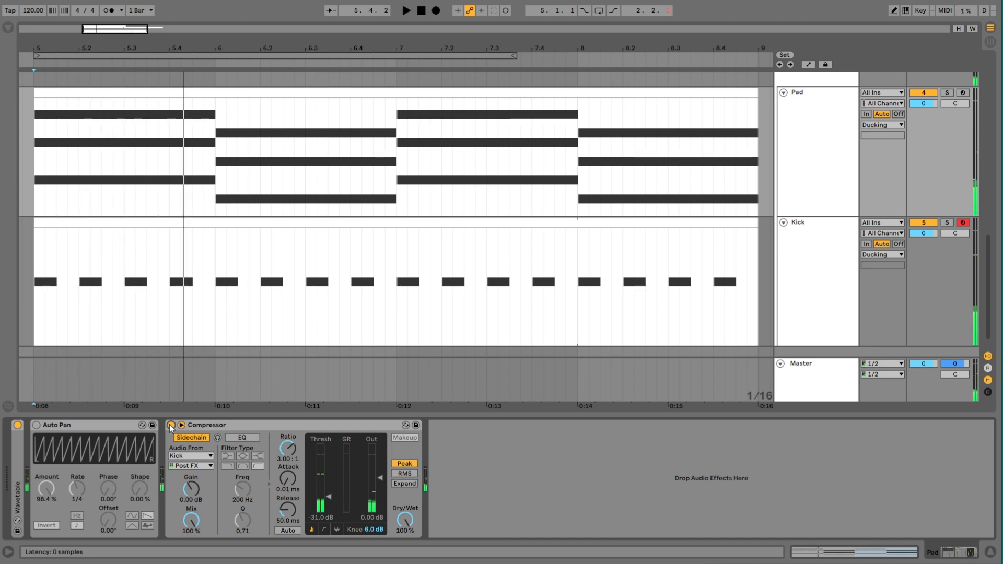